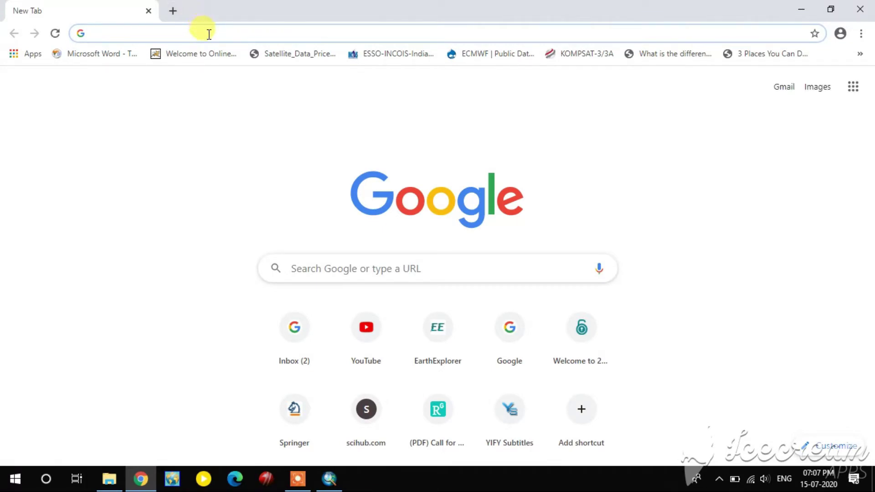
Step: Search Google for 'diva gis' from Chrome's address bar
click(209, 33)
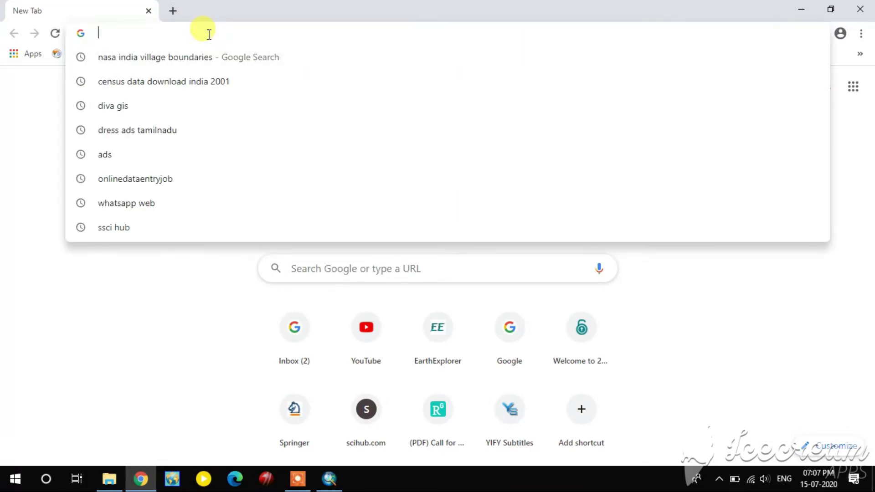
text(diva)
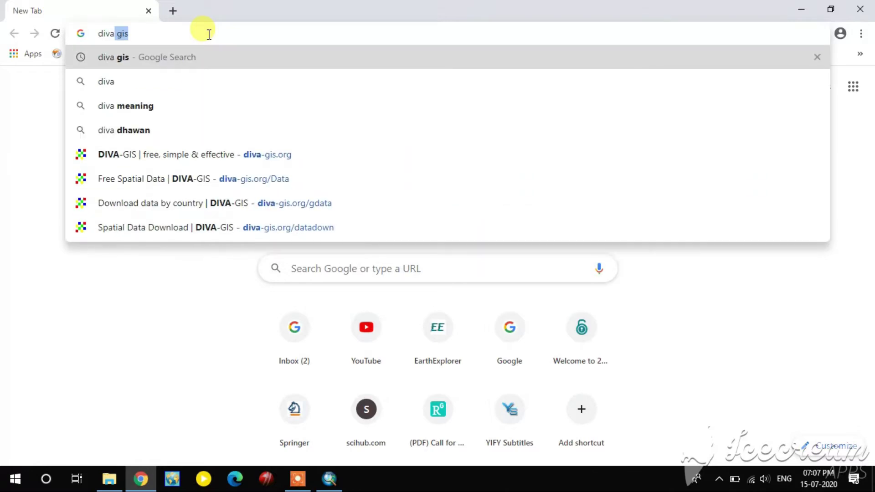
key(BackSpace)
key(BackSpace)
key(BackSpace)
key(BackSpace)
key(BackSpace)
key(BackSpace)
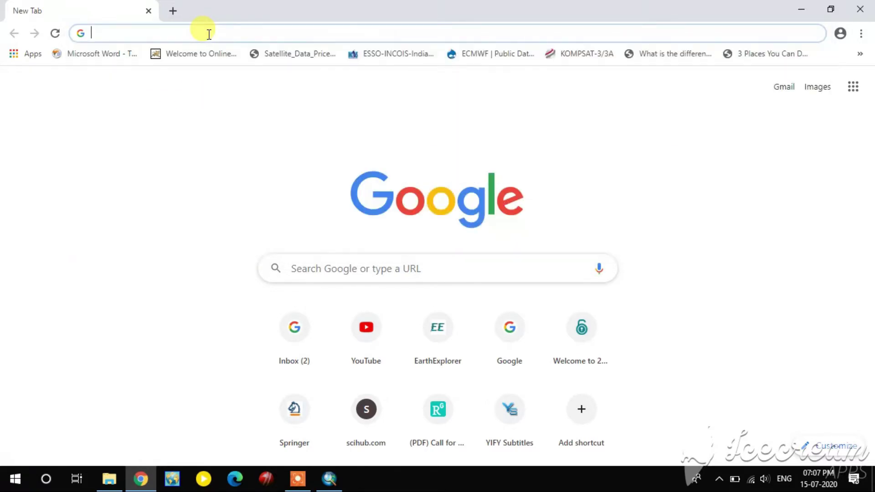
text(di)
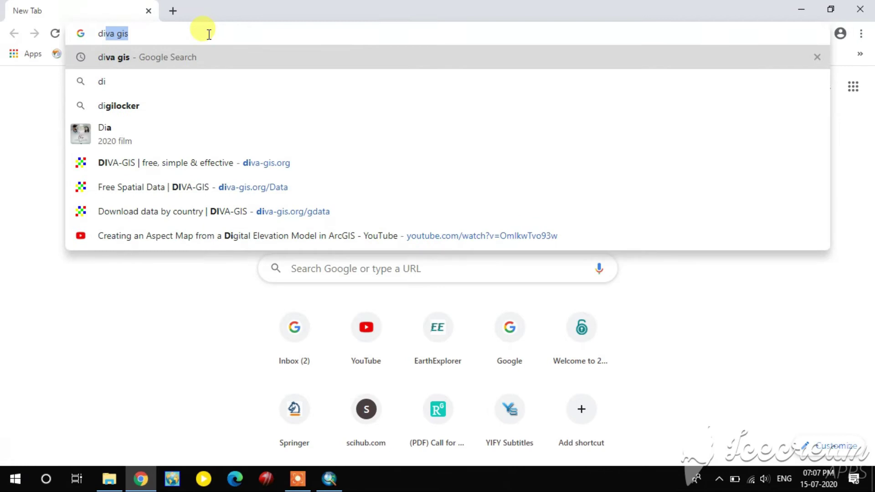
key(BackSpace)
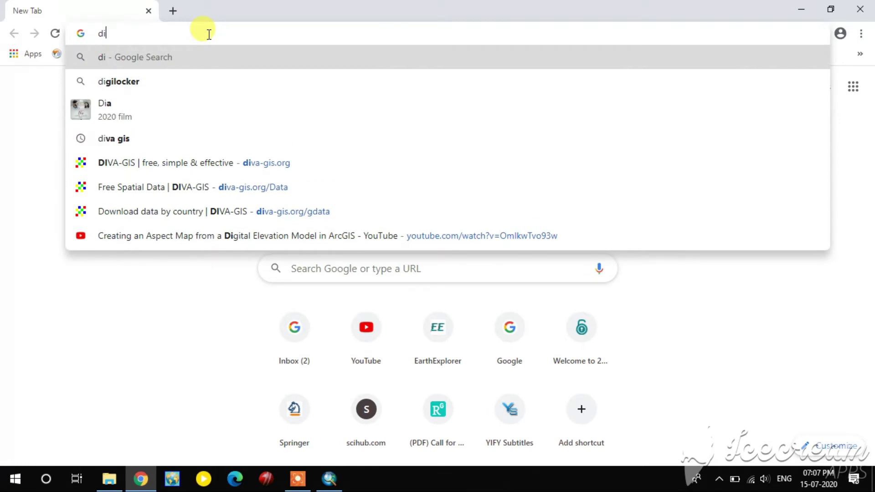
text(i)
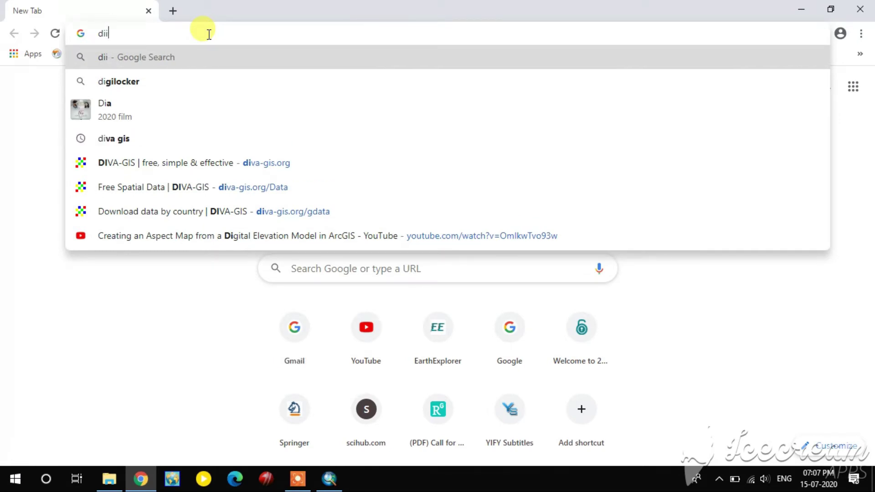
text(va gis)
key(Return)
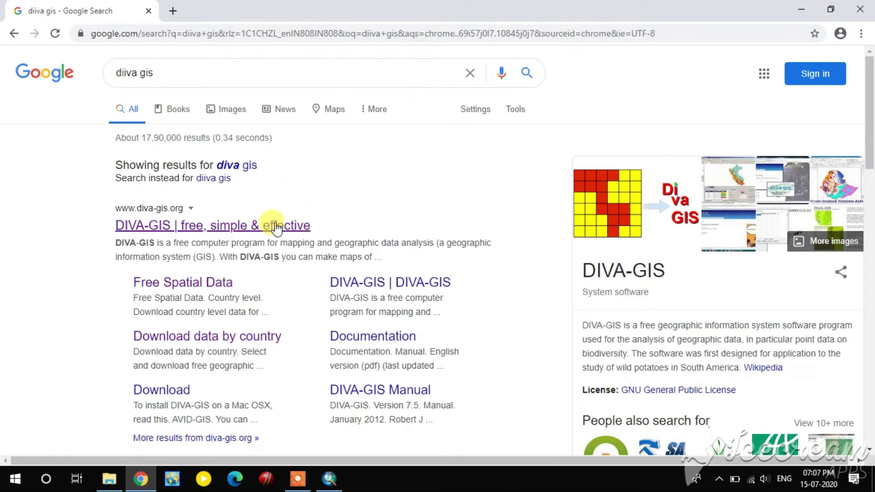
Step: Open the 'DIVA-GIS | free, simple & effective' home page from the results
click(232, 226)
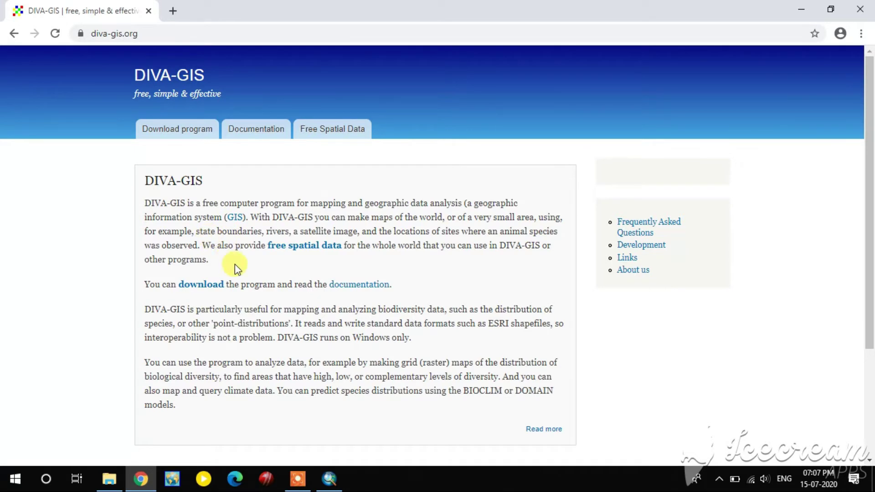
scroll(234, 264, down, 2)
scroll(242, 271, up, 2)
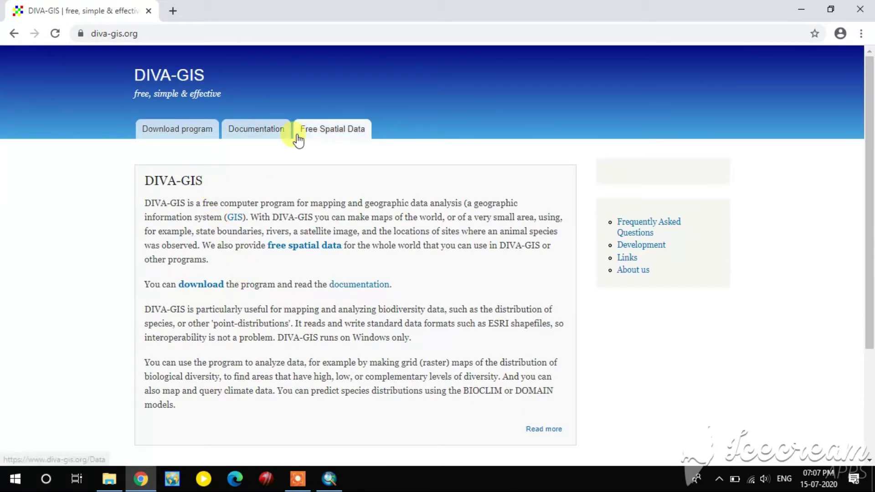
Step: Go to the Free Spatial Data page and browse its listed data sources
click(329, 135)
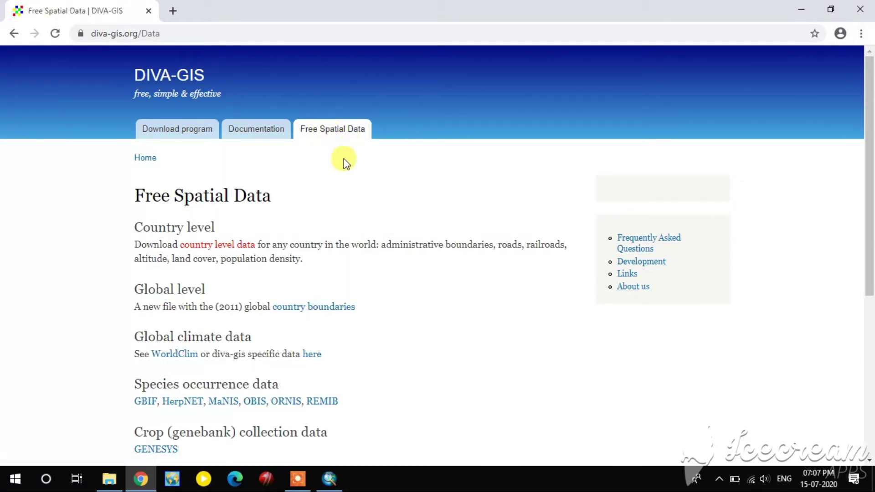
scroll(363, 289, down, 3)
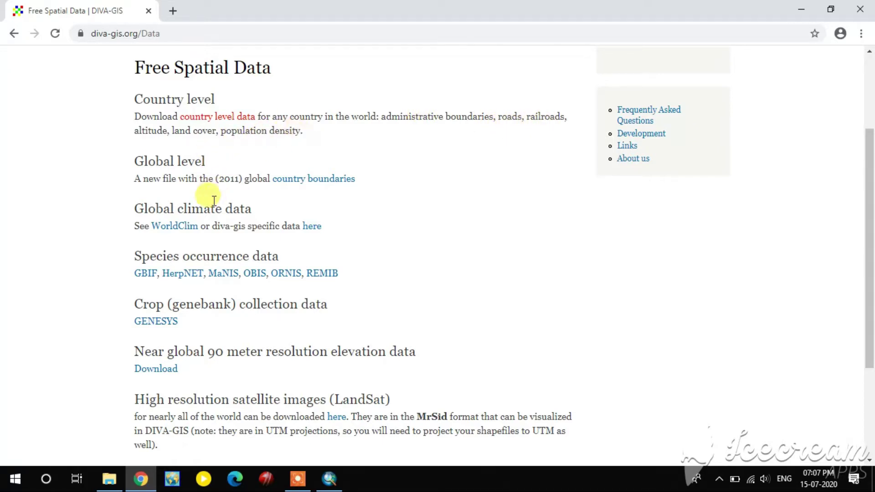
scroll(174, 215, down, 1)
scroll(174, 215, down, 1)
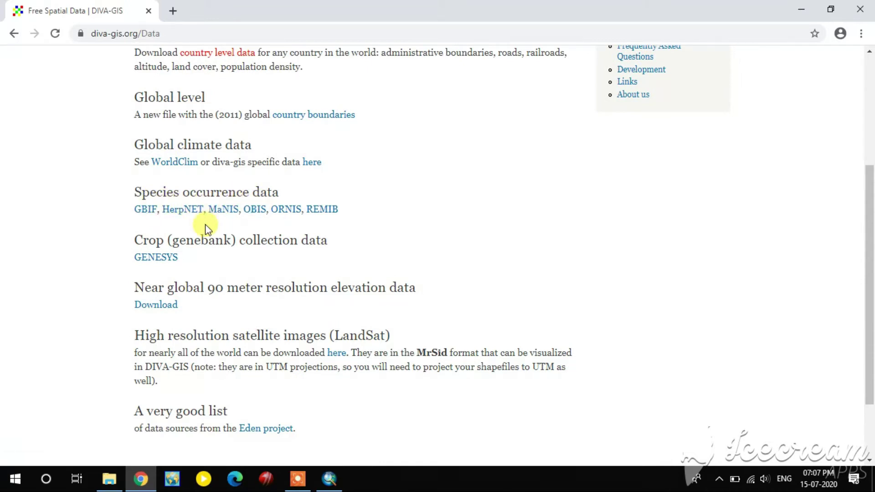
scroll(206, 226, down, 2)
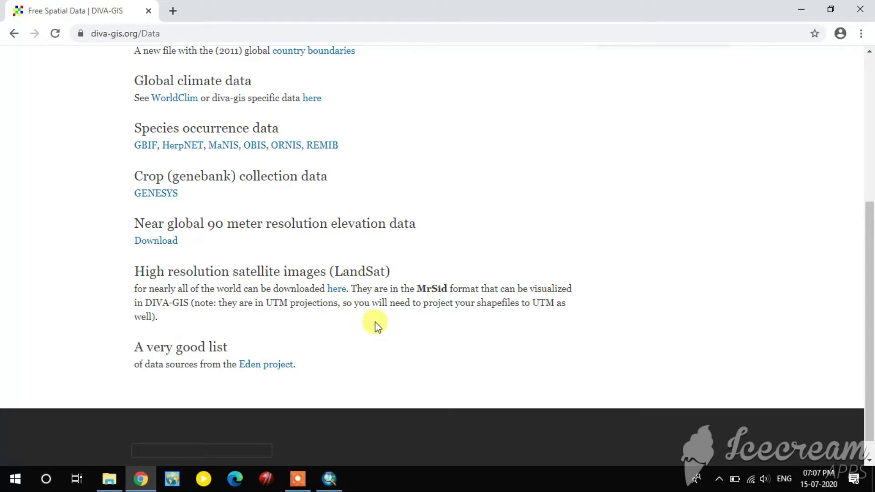
scroll(343, 268, up, 4)
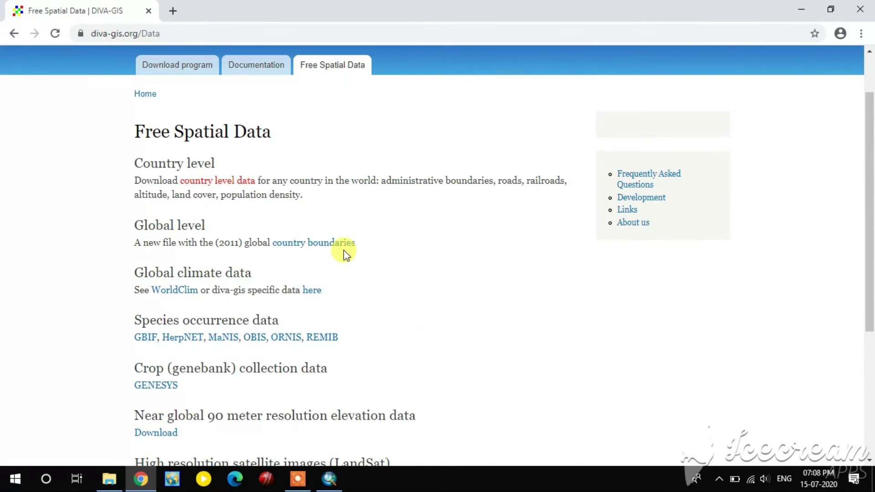
scroll(344, 250, up, 2)
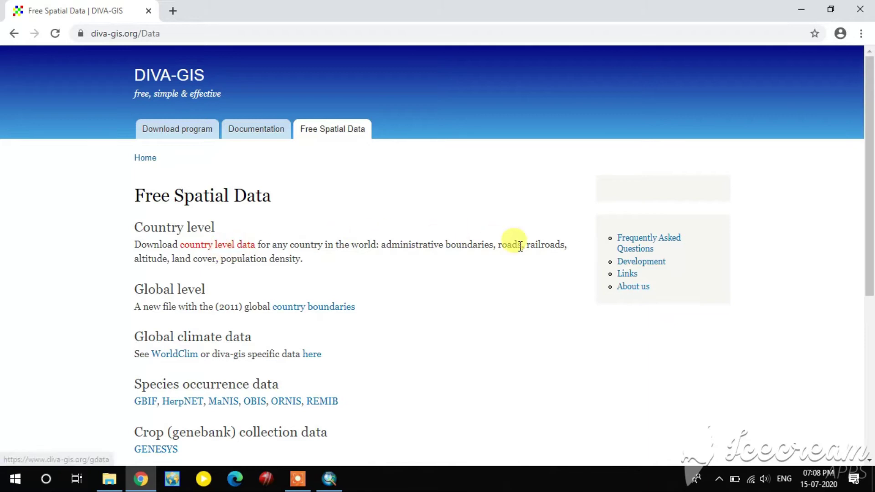
Step: Go to the Download data by country page and look over its form
click(233, 249)
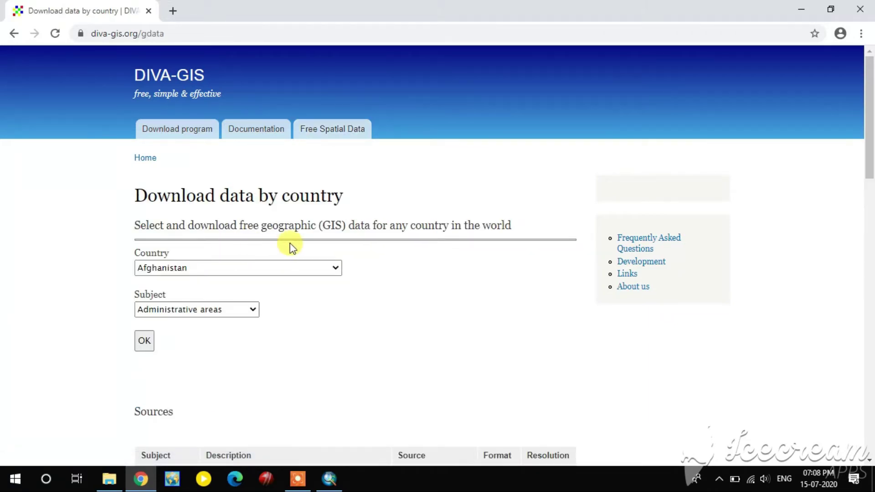
scroll(353, 246, down, 4)
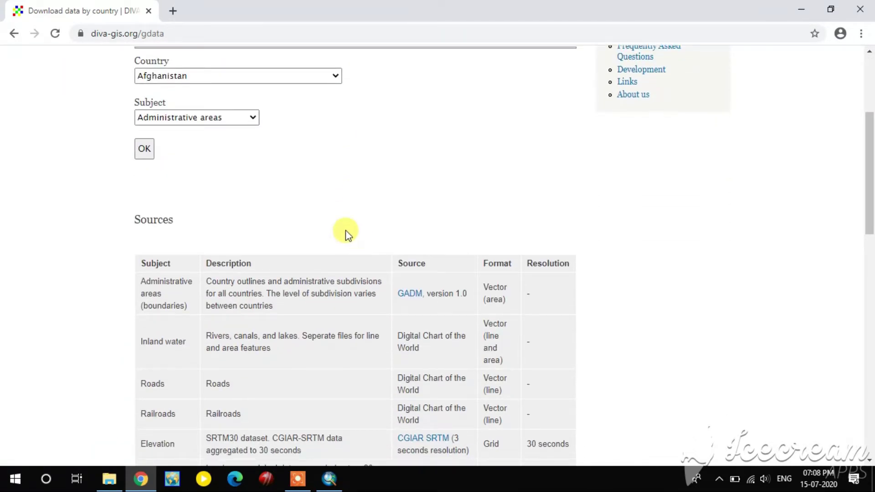
scroll(357, 219, down, 3)
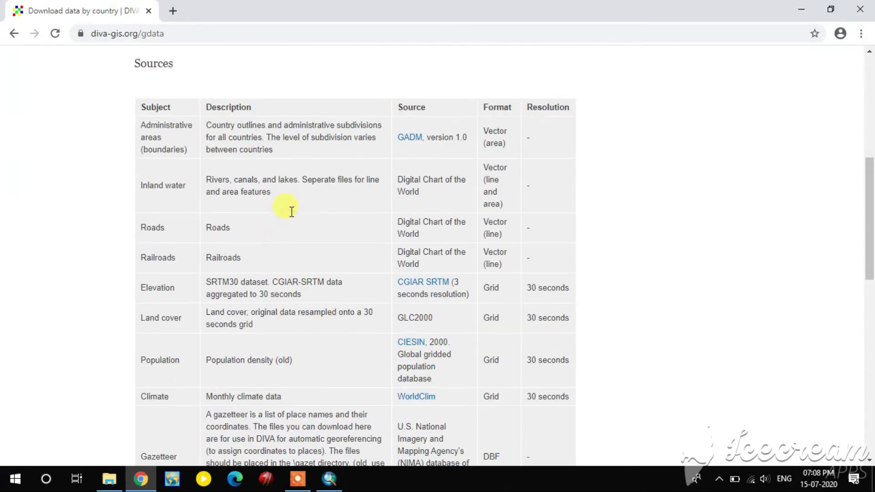
scroll(292, 211, down, 3)
scroll(291, 211, up, 2)
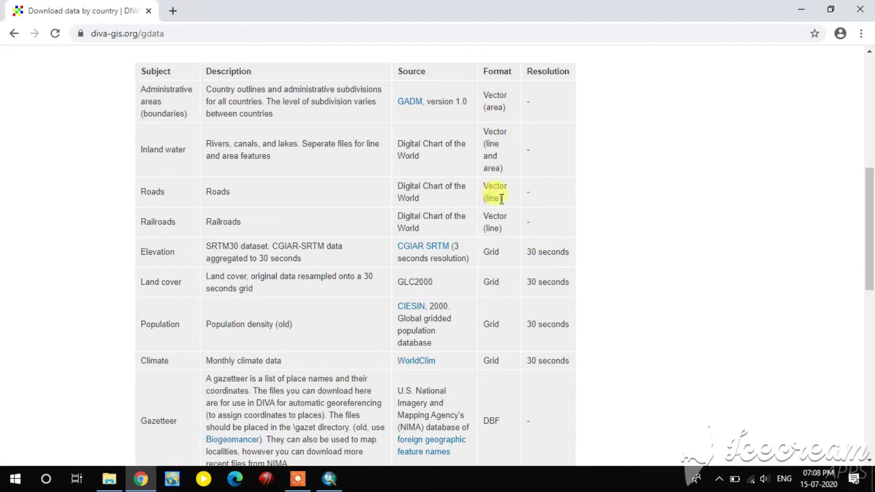
scroll(513, 228, down, 1)
scroll(512, 228, down, 2)
scroll(513, 229, up, 6)
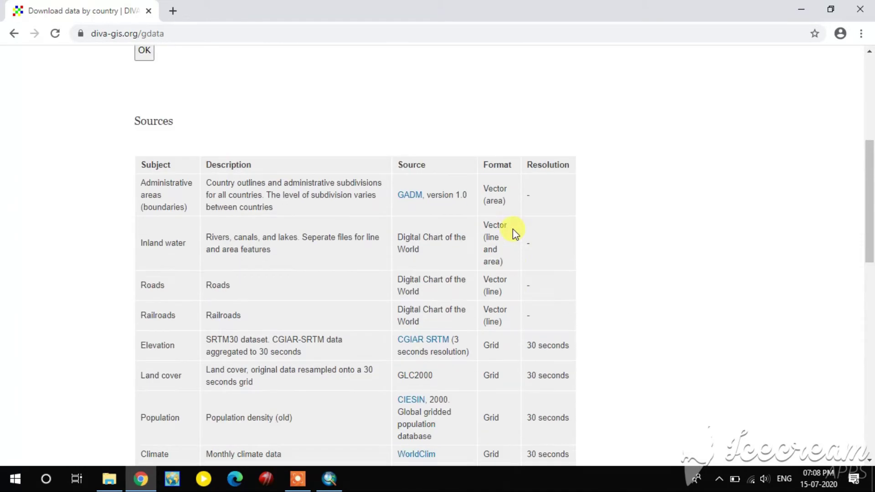
scroll(512, 229, up, 5)
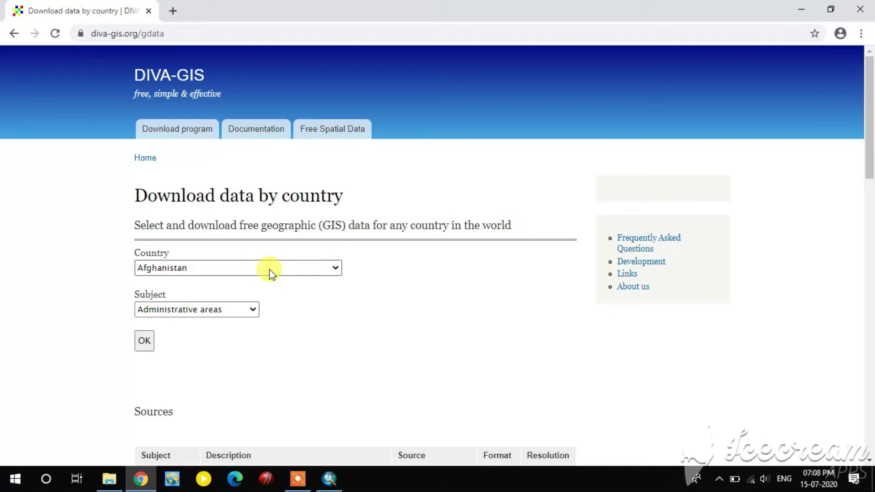
Step: Choose India as the Country and Administrative areas as the Subject
click(269, 269)
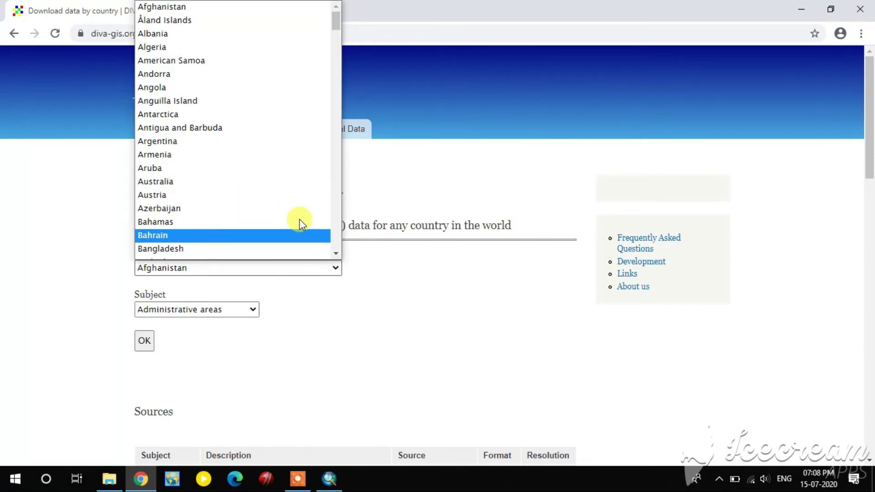
click(368, 251)
click(302, 269)
scroll(254, 176, down, 1)
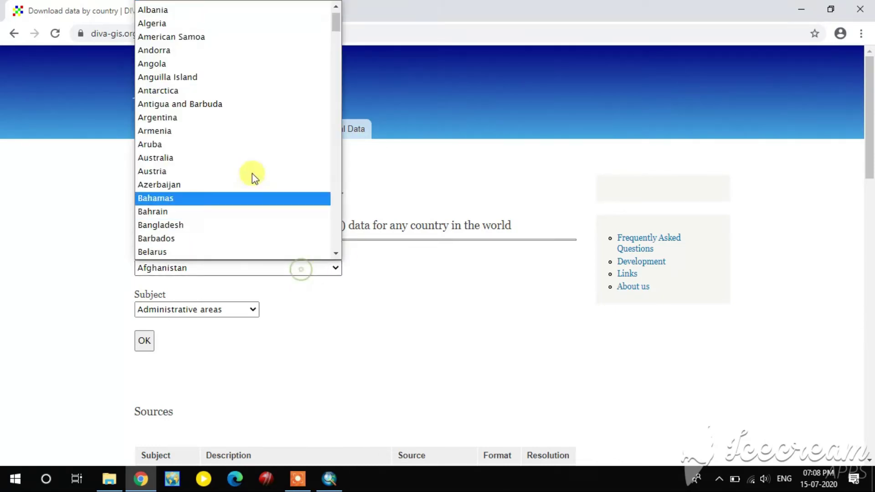
scroll(267, 143, down, 20)
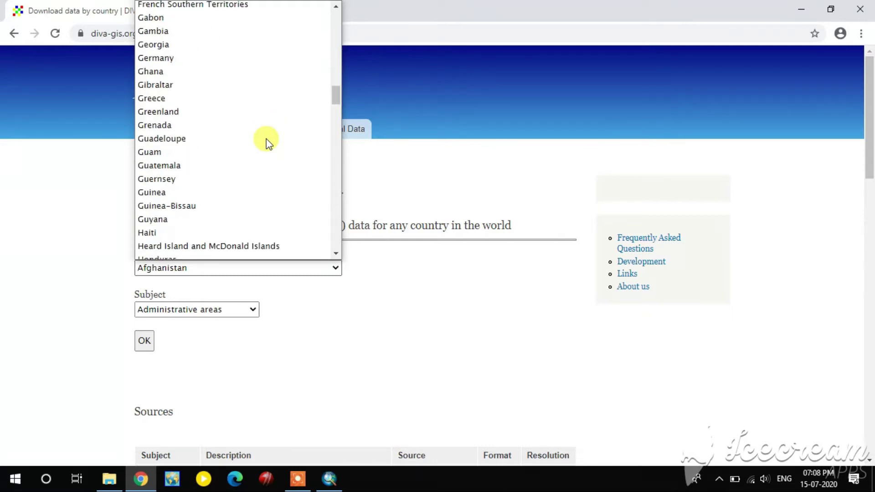
scroll(266, 145, down, 5)
scroll(264, 145, up, 3)
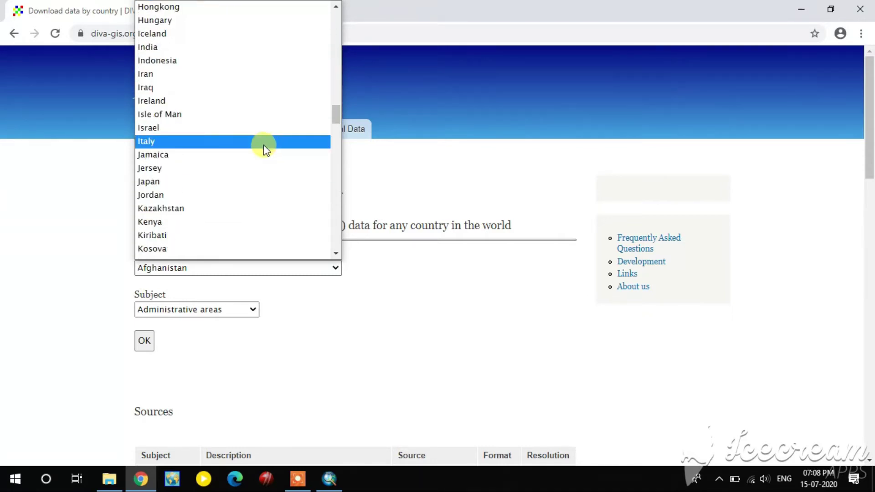
click(191, 47)
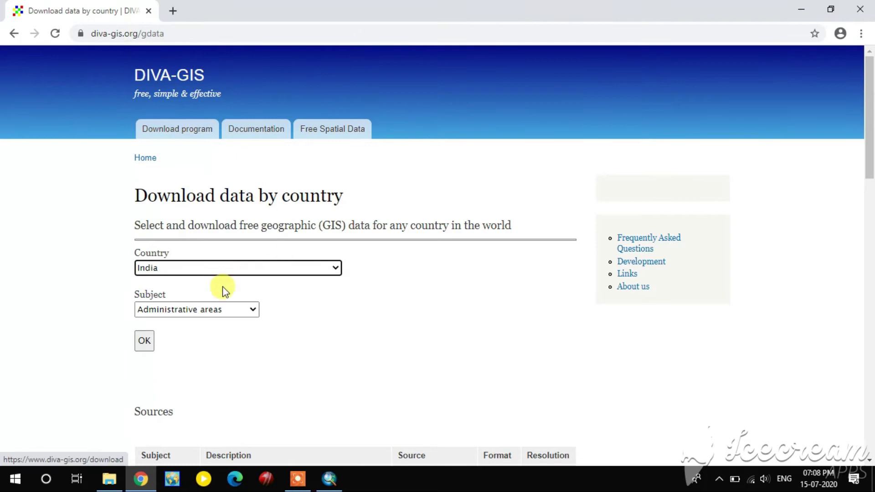
click(221, 309)
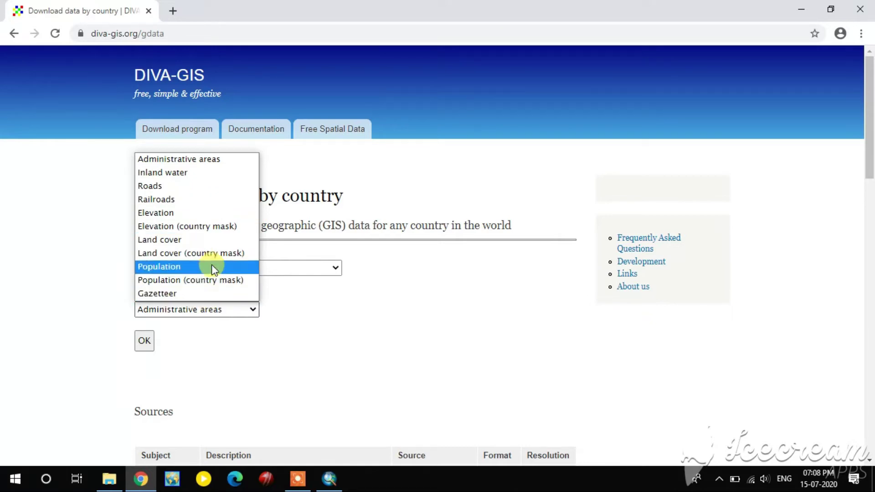
click(208, 160)
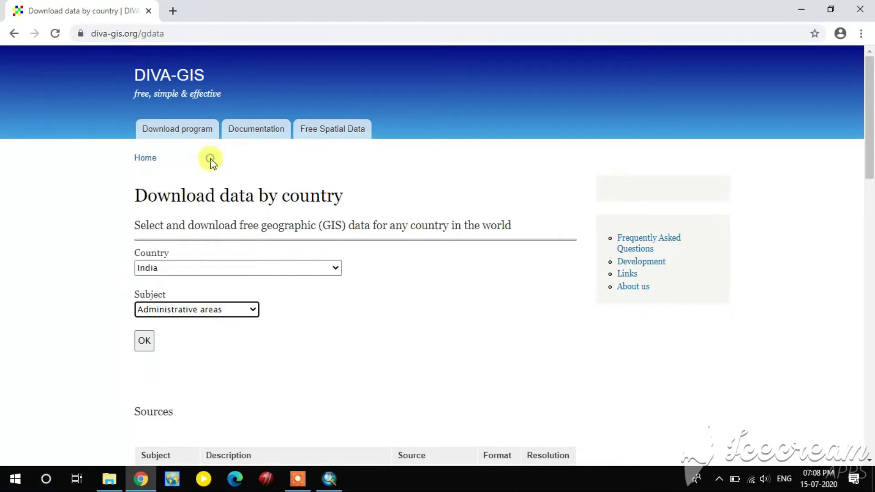
Step: Load India's administrative areas page and download IND_adm.zip (14.2 MB)
click(152, 341)
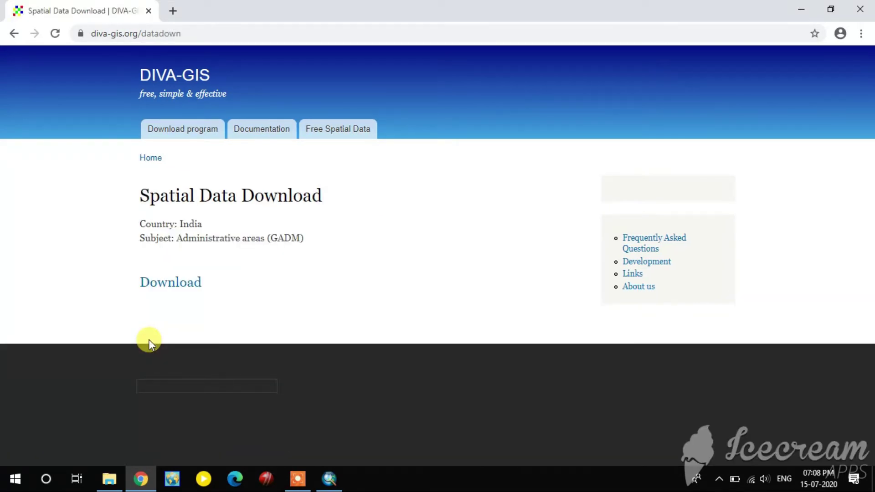
click(171, 291)
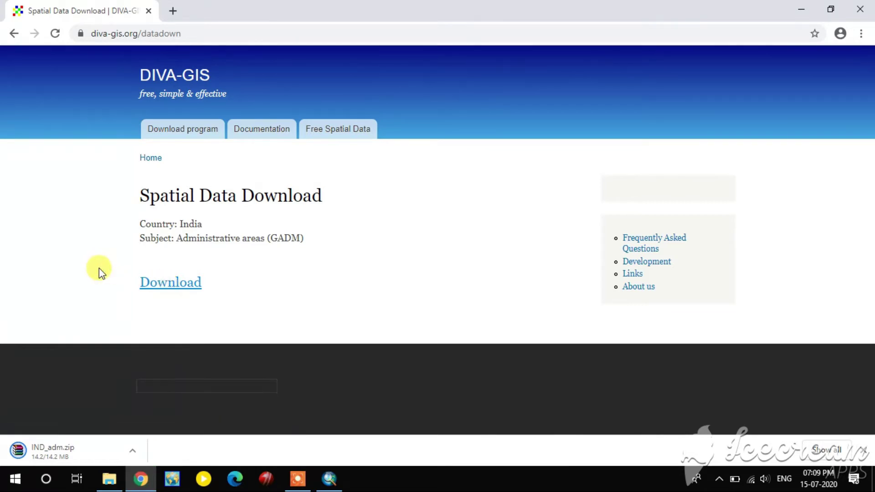
Step: Extract the downloaded IND_adm.zip into an IND_adm folder in Downloads
click(132, 451)
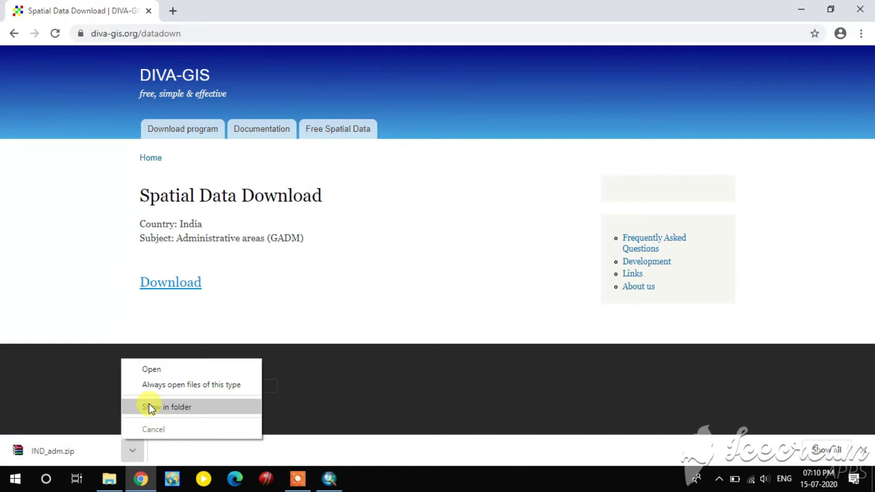
click(151, 406)
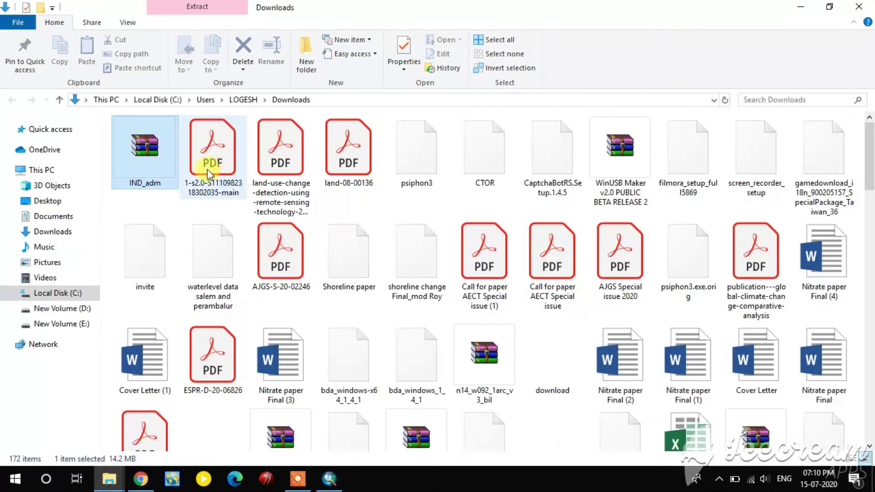
right_click(161, 150)
click(190, 187)
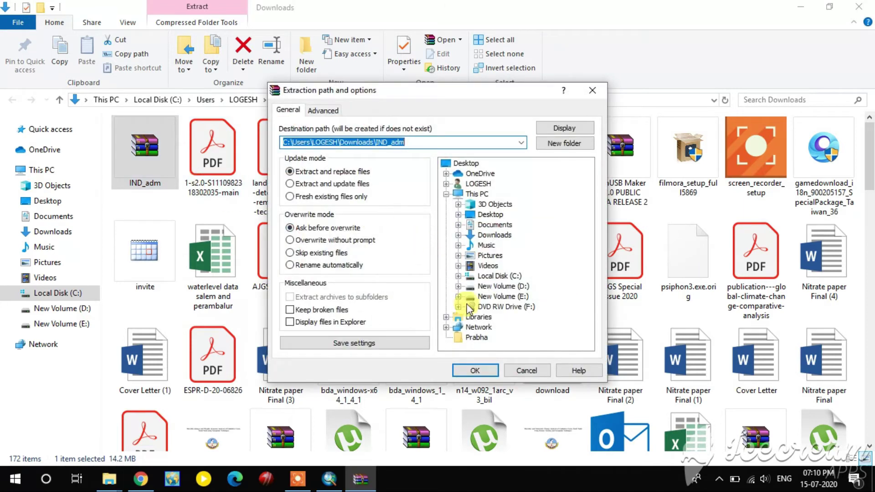
click(475, 370)
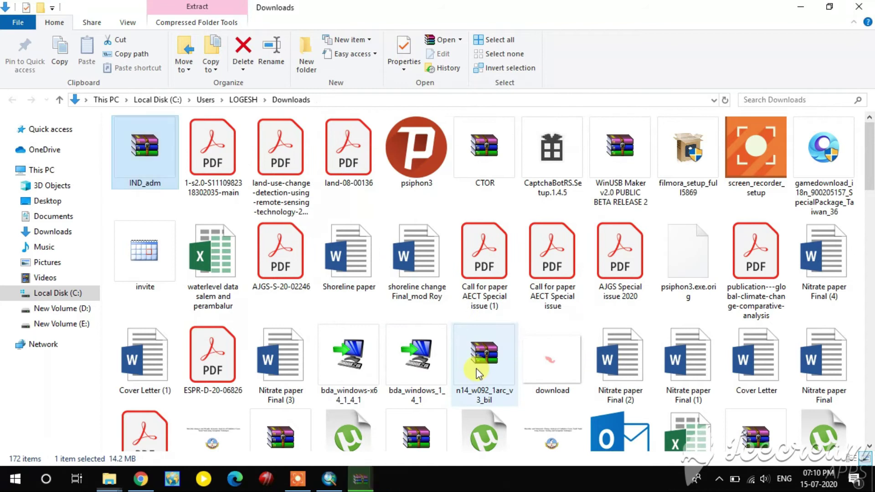
Step: Copy the extracted IND_adm folder and go to New Volume (E:)
scroll(333, 346, down, 15)
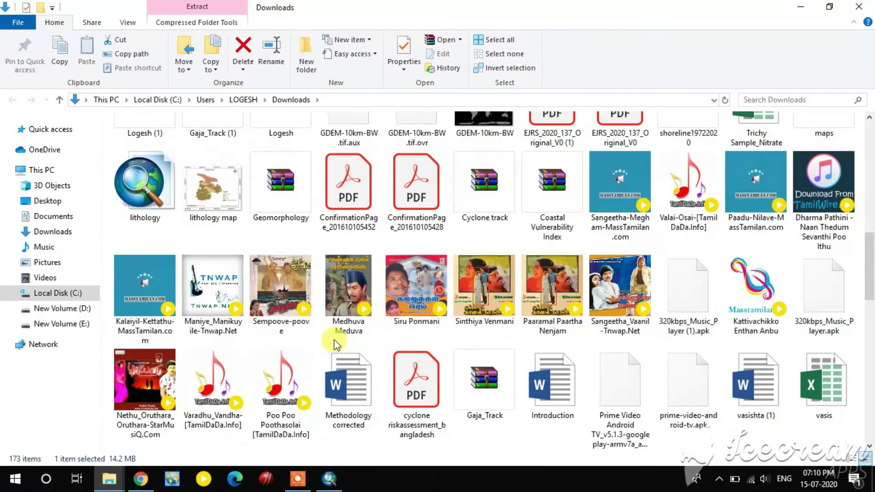
scroll(335, 345, down, 2)
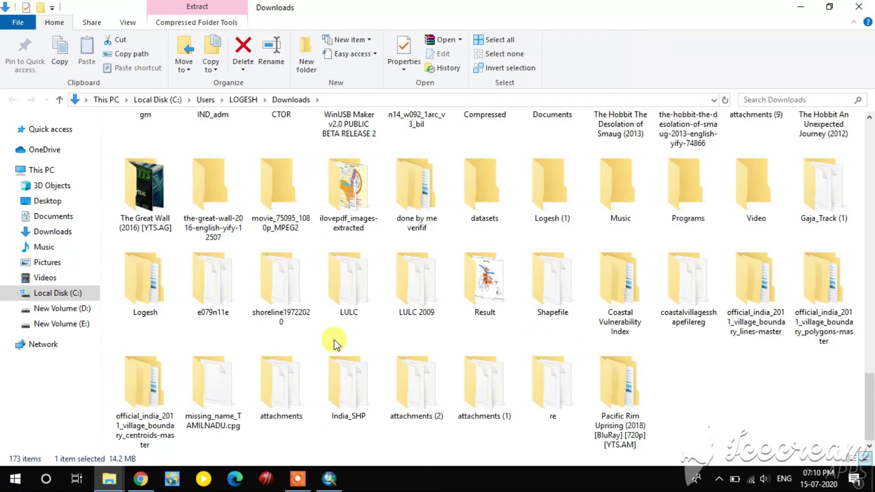
scroll(447, 343, up, 3)
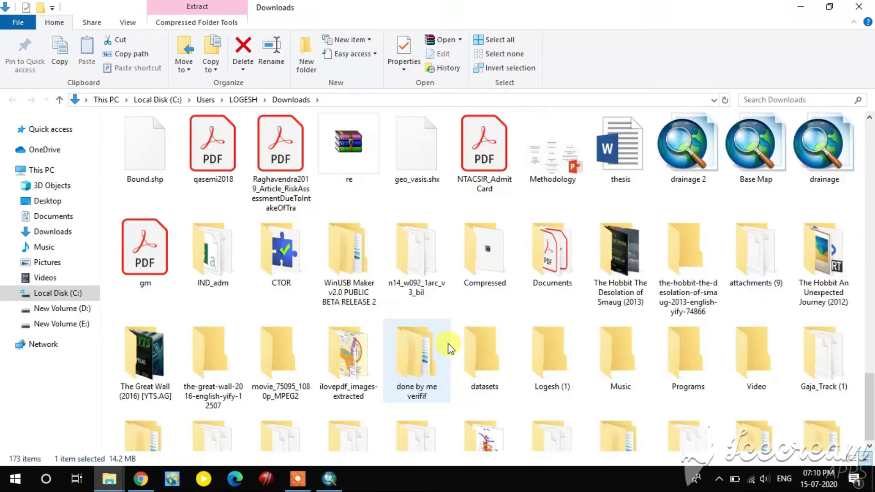
click(209, 262)
right_click(209, 265)
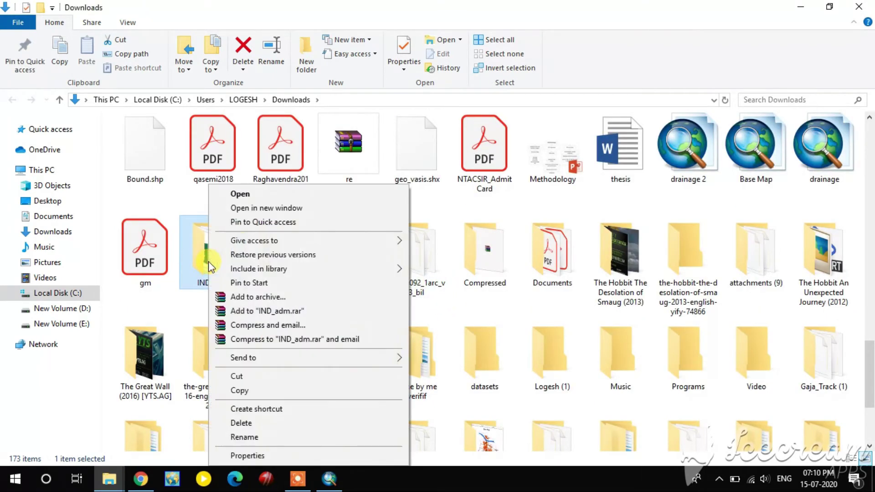
click(252, 390)
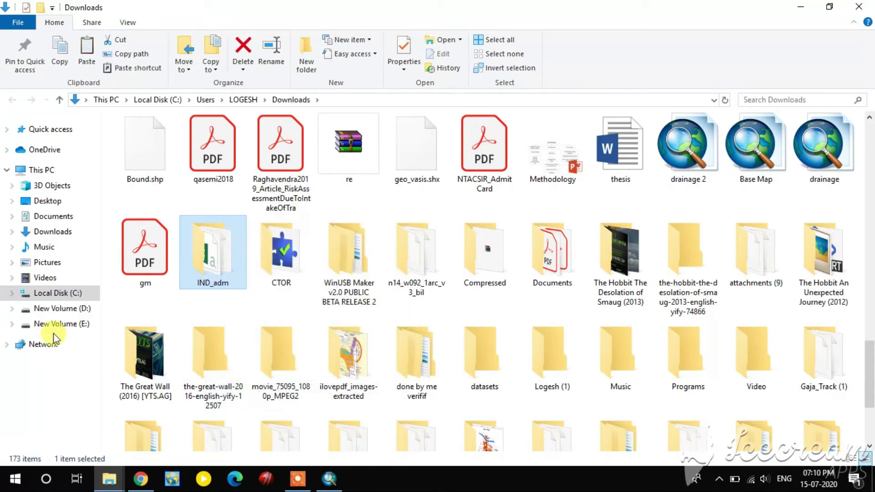
click(54, 324)
Step: Paste the IND_adm folder into E:\Analysis\Data and close File Explorer
double_click(170, 130)
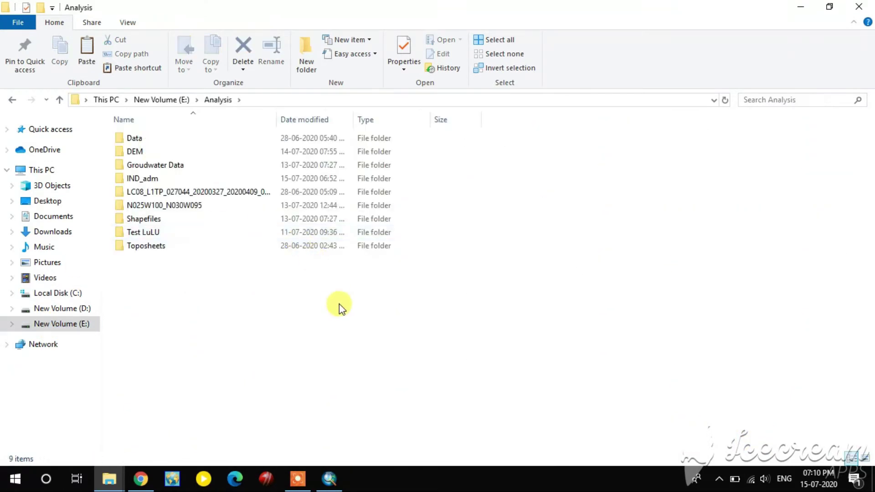
right_click(339, 305)
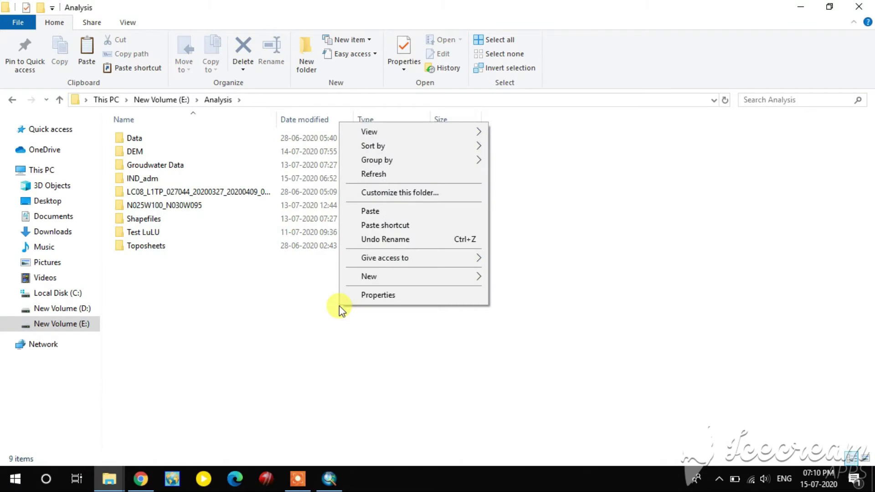
click(151, 139)
double_click(151, 138)
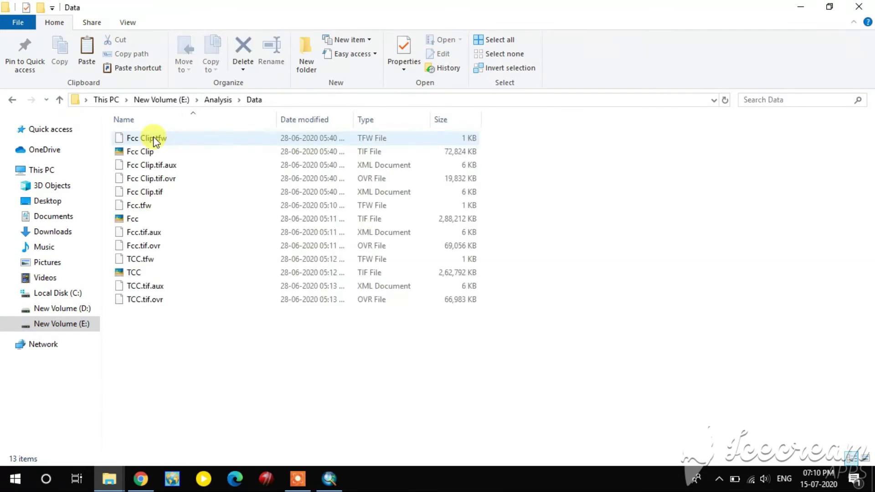
right_click(254, 362)
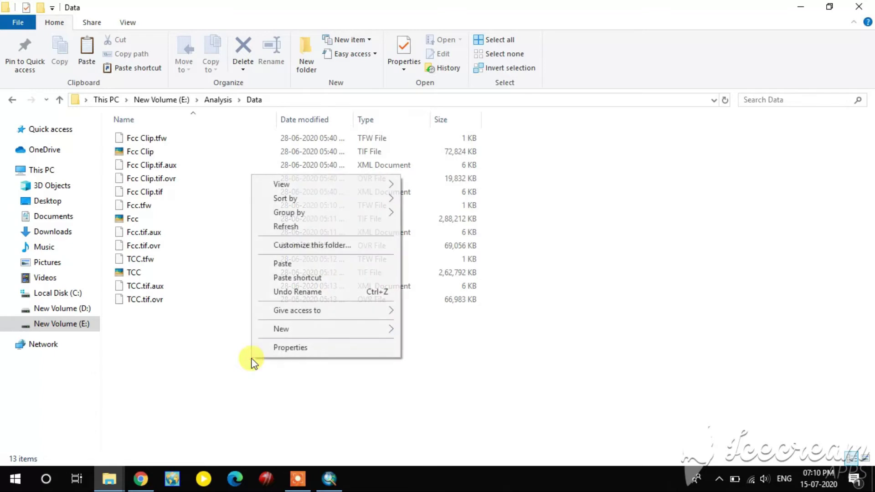
click(296, 264)
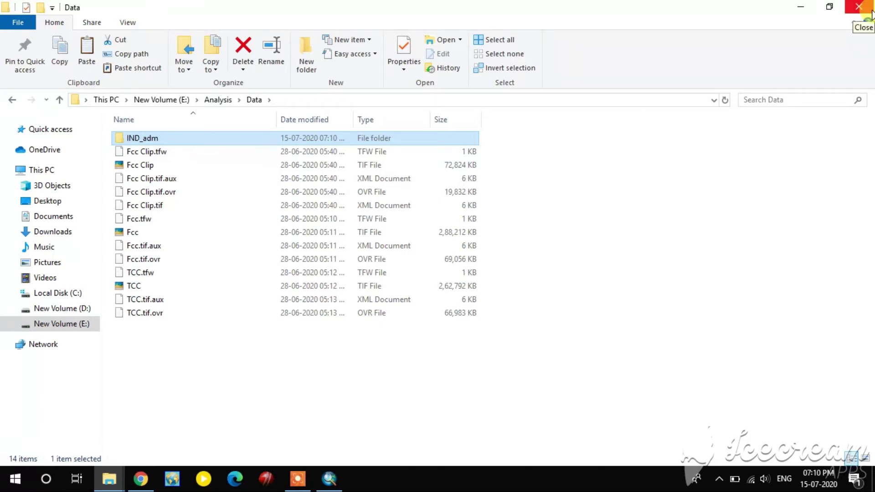
click(871, 14)
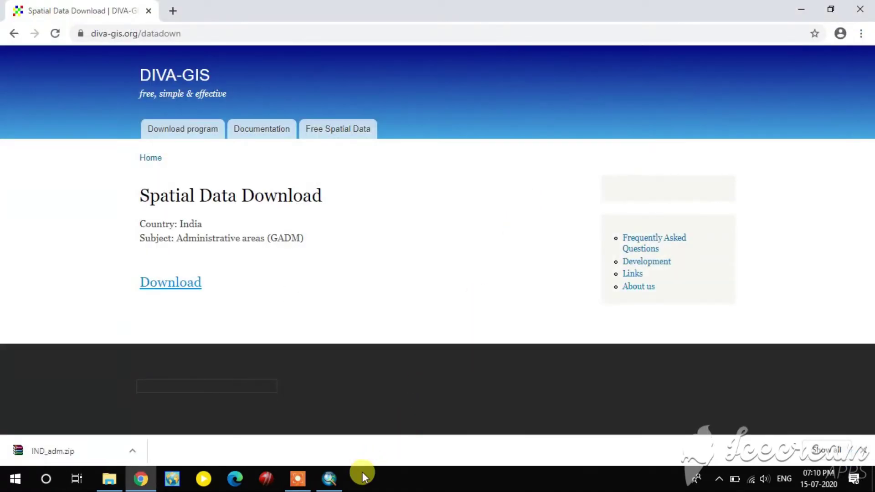
Step: Add IND_adm0.shp through IND_adm3.shp from E:\Analysis\Data\IND_adm to the ArcMap map
click(339, 481)
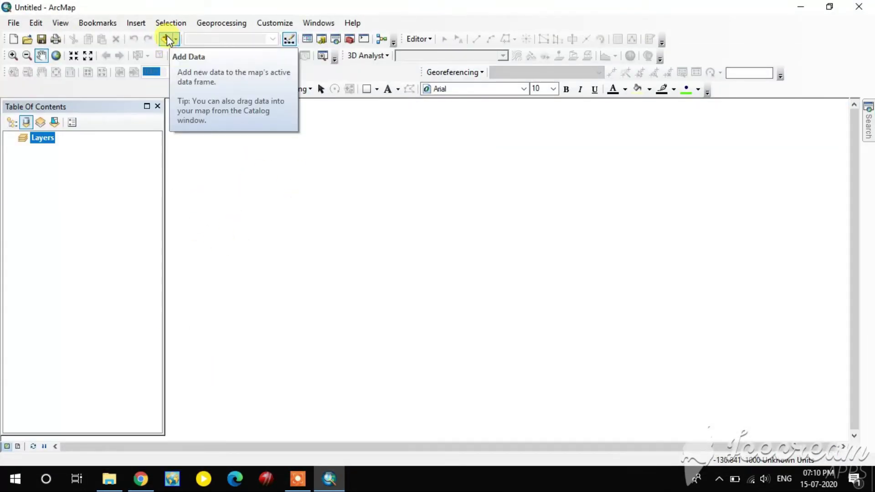
click(165, 39)
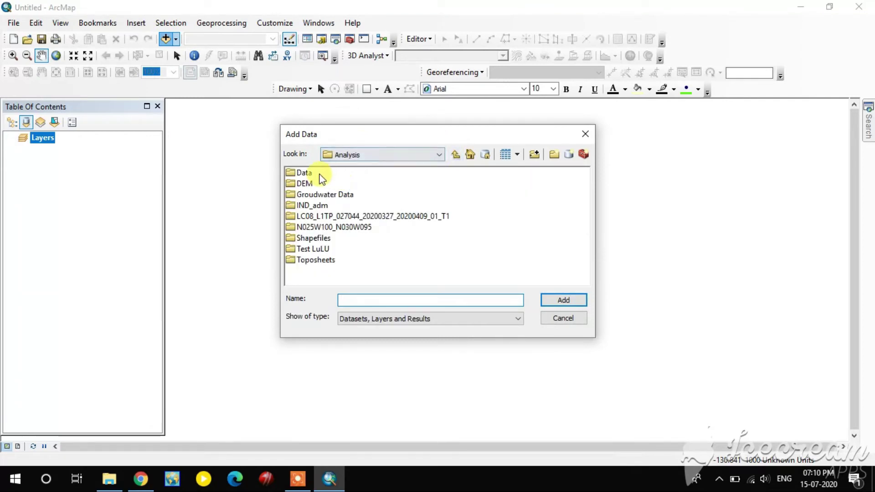
double_click(304, 175)
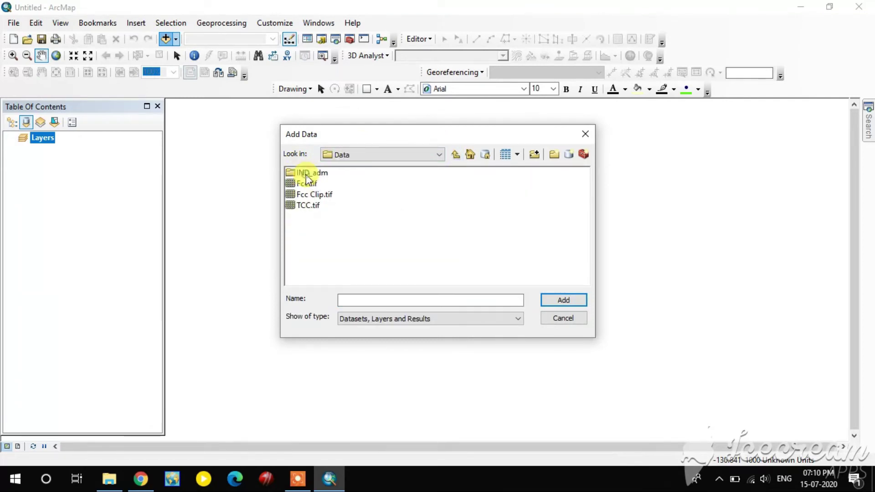
double_click(306, 175)
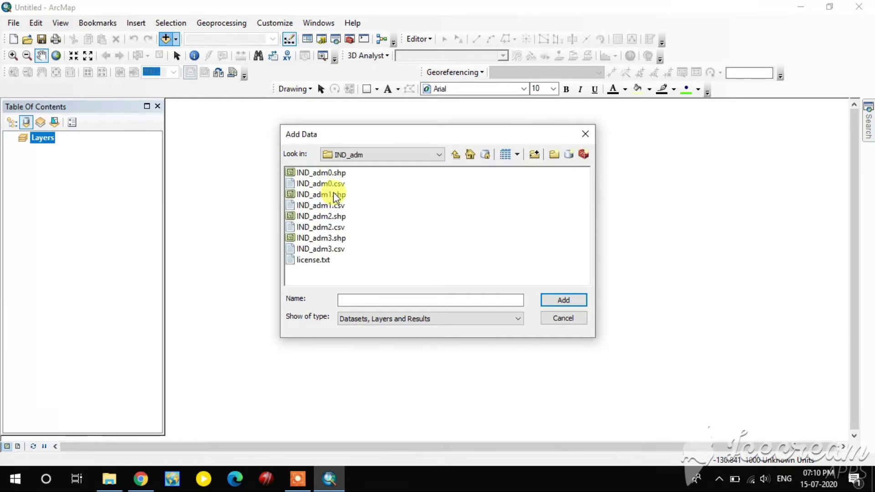
click(339, 173)
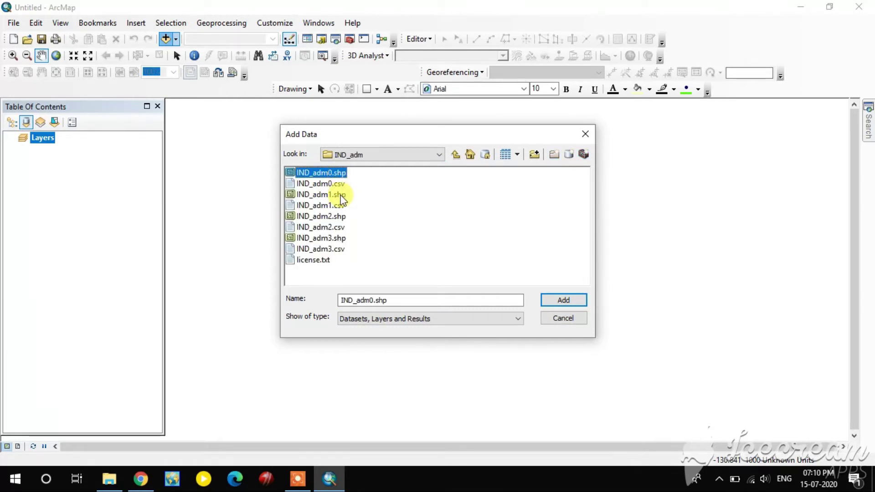
ctrl+click(339, 195)
ctrl+click(336, 216)
ctrl+click(332, 239)
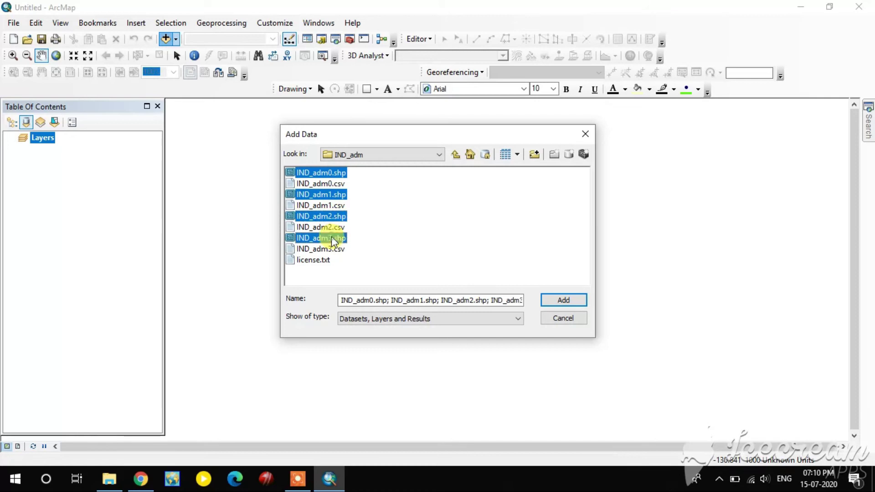
click(550, 299)
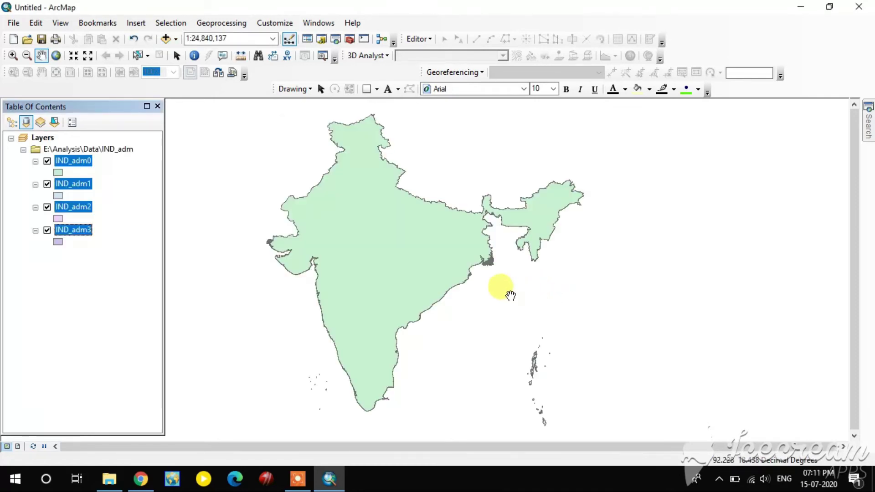
Step: Uncheck IND_adm0, IND_adm1, IND_adm2 and IND_adm3 in the Table of Contents
scroll(340, 287, up, 2)
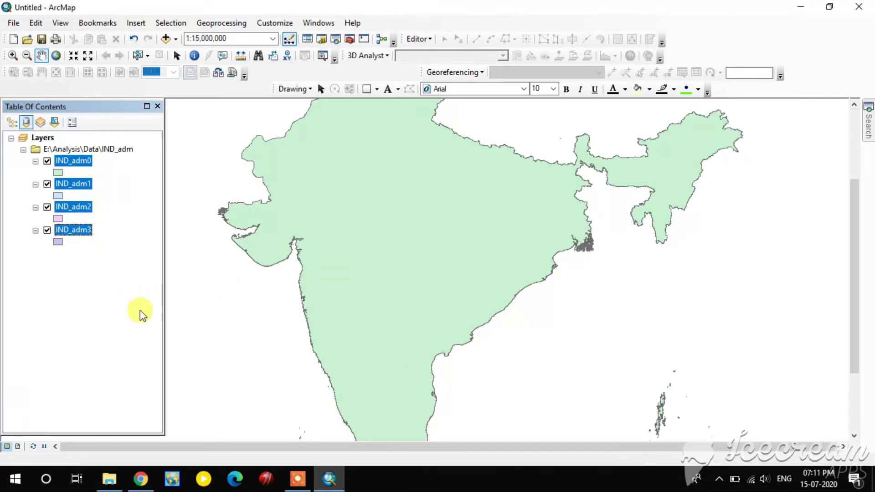
click(140, 312)
scroll(403, 231, down, 2)
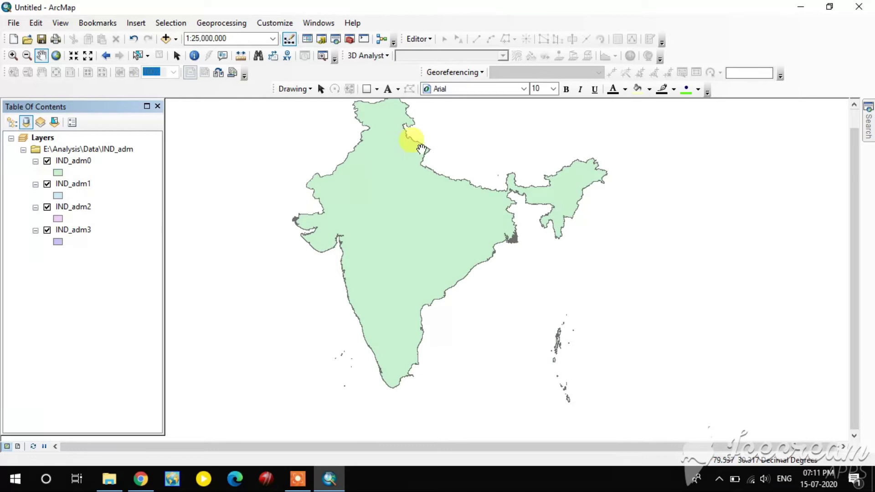
drag(411, 177, 410, 171)
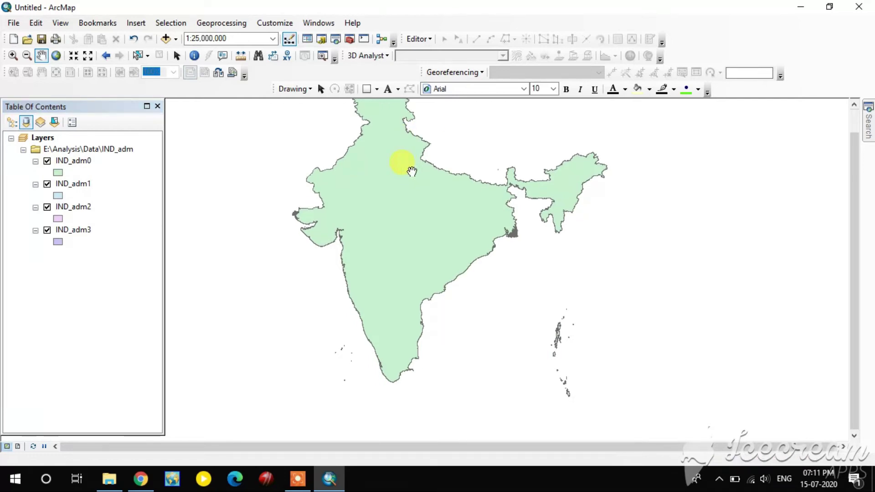
click(47, 161)
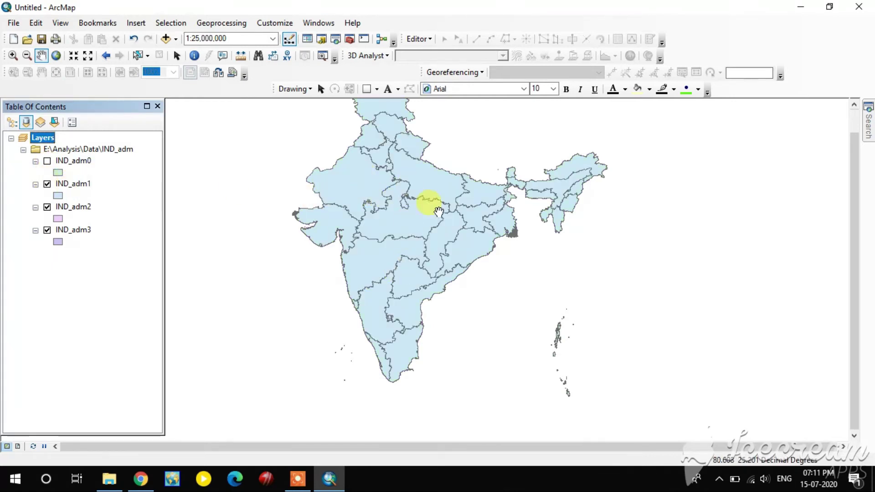
click(48, 185)
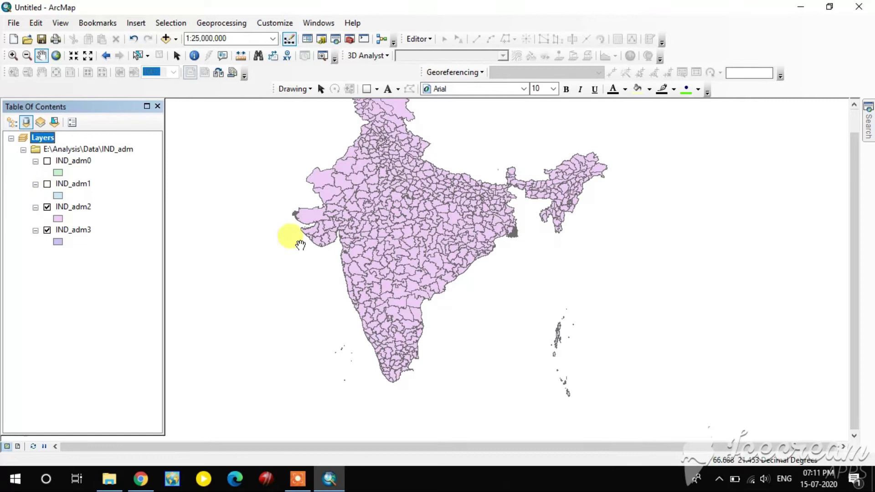
click(47, 207)
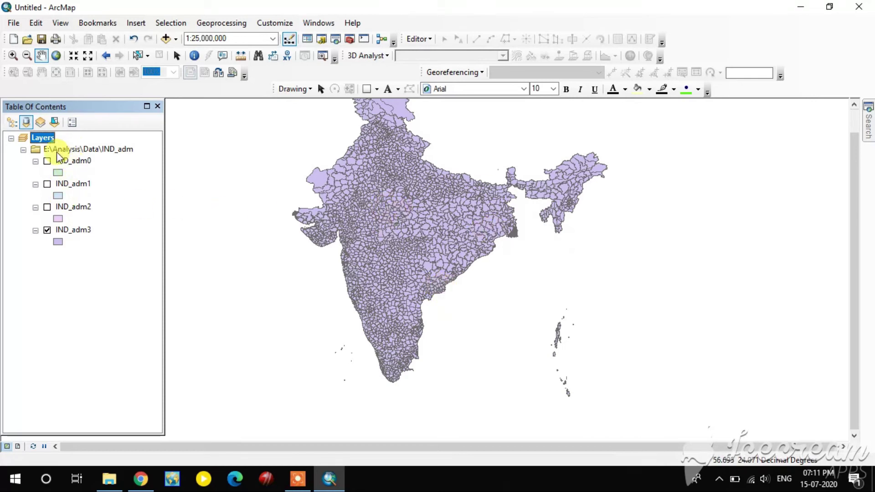
click(47, 231)
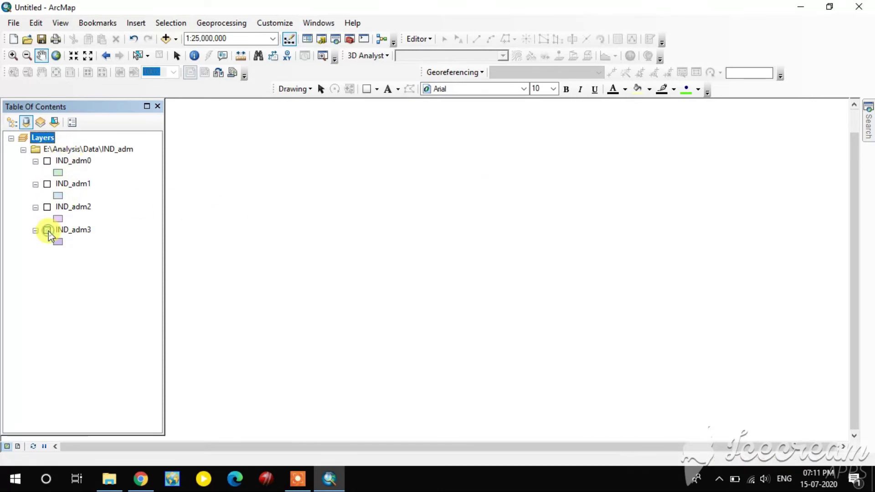
Step: In a new Chrome tab, rerun the recent 'nasa india village boundaries' search
click(142, 477)
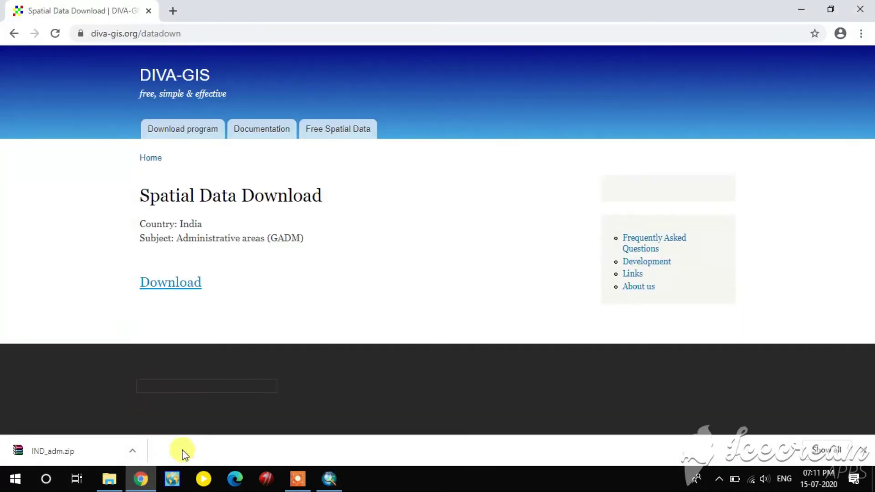
click(178, 11)
click(197, 30)
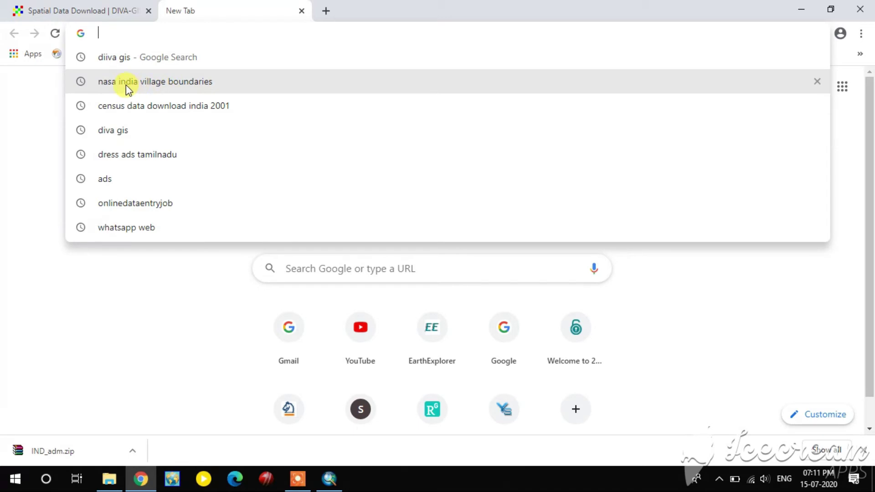
click(145, 82)
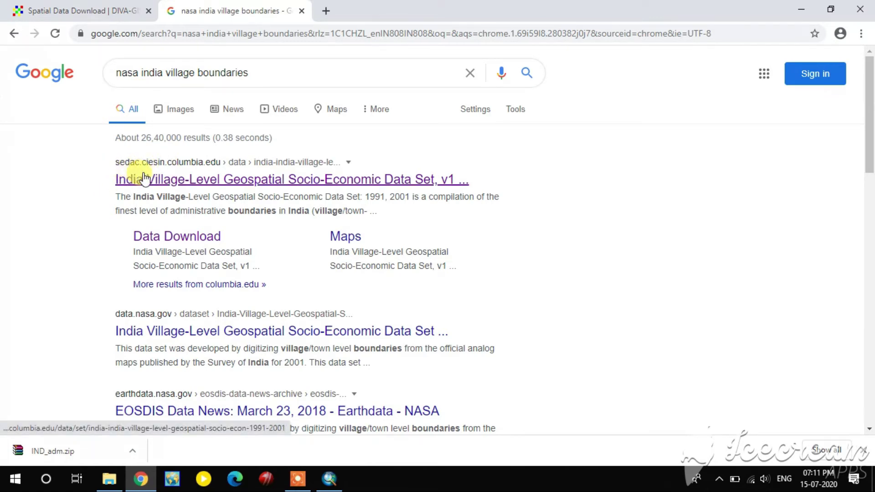
Step: Open the SEDAC India Village-Level dataset and its Data Download tab
click(170, 183)
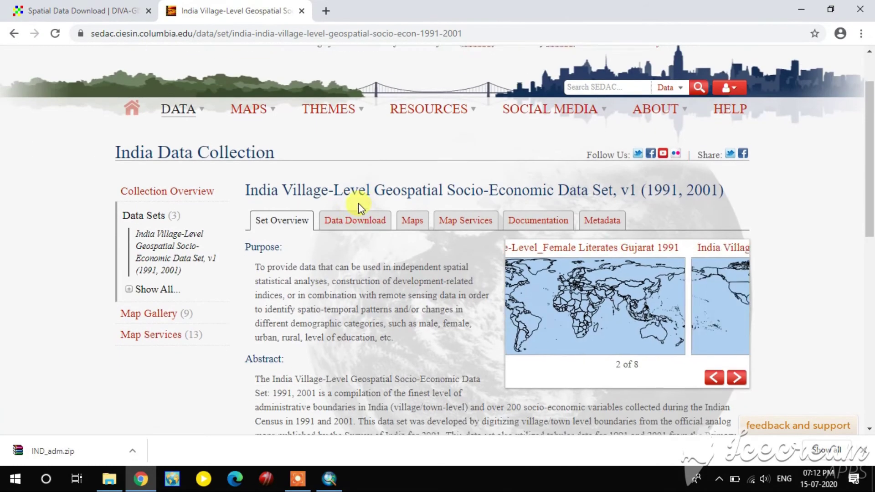
scroll(358, 203, up, 1)
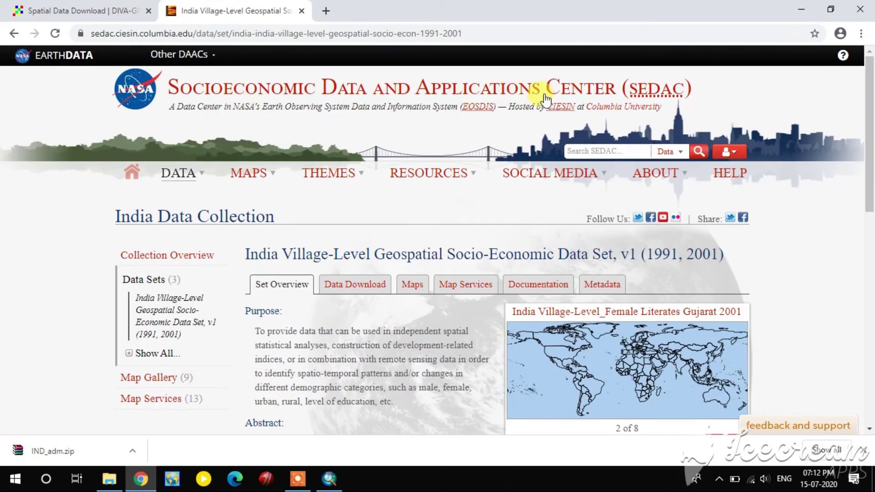
scroll(384, 271, down, 1)
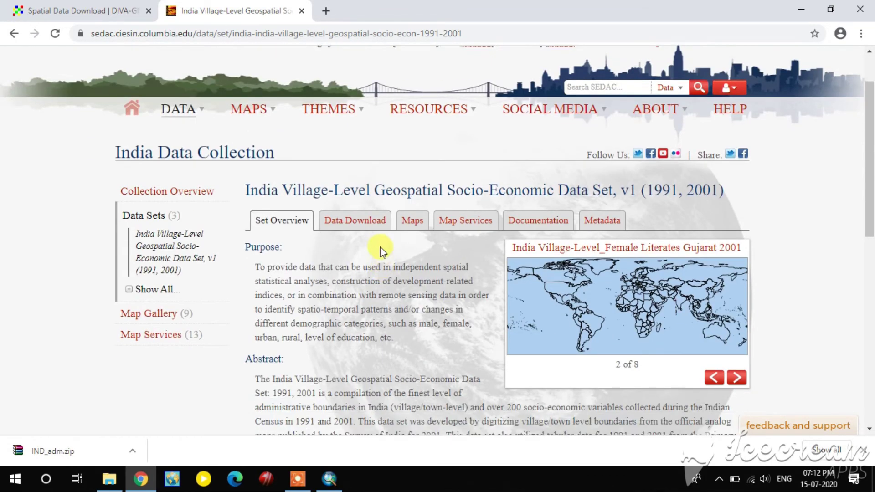
click(351, 227)
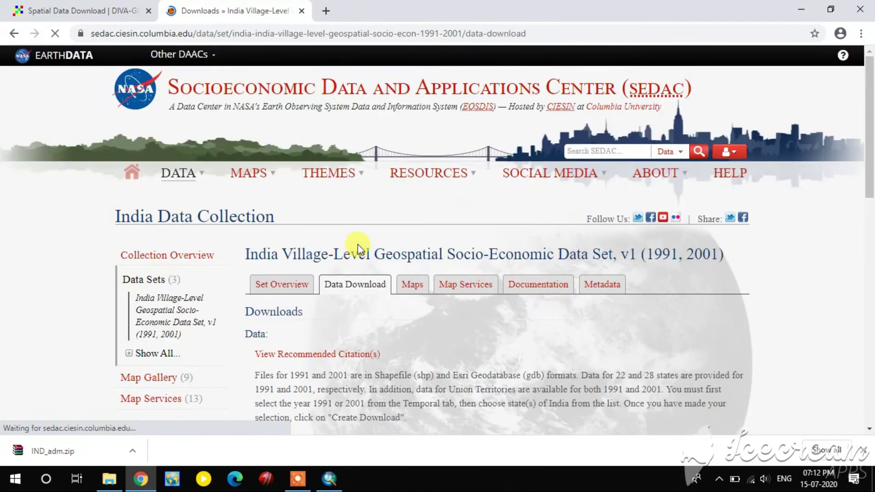
scroll(360, 242, down, 4)
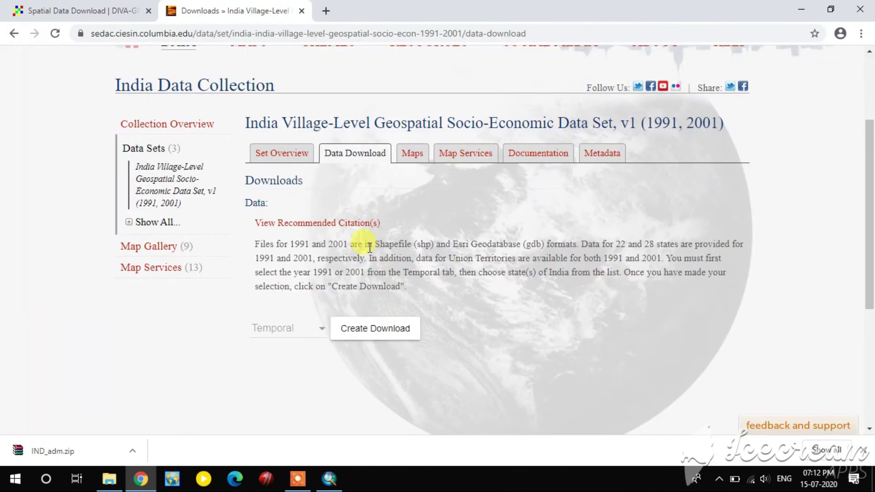
scroll(369, 248, up, 1)
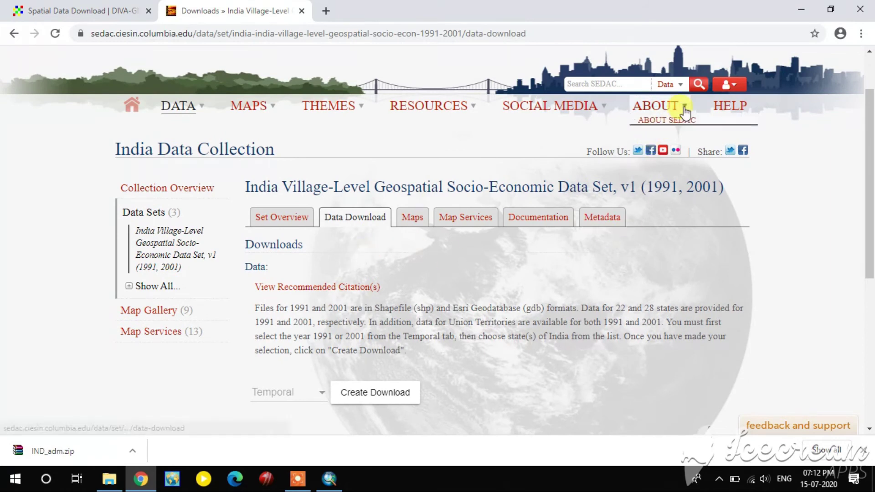
mouse_move(684, 109)
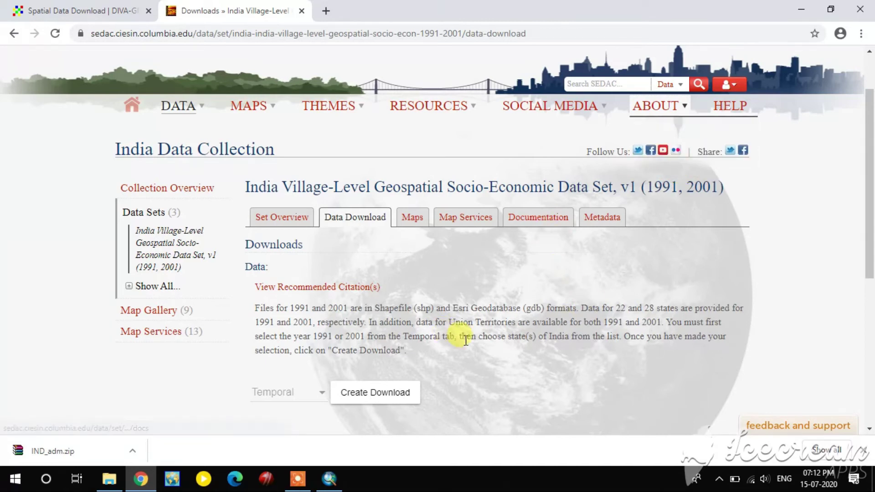
scroll(474, 337, down, 3)
Step: Set the Temporal year to 2001 and scroll through the listed states
click(322, 269)
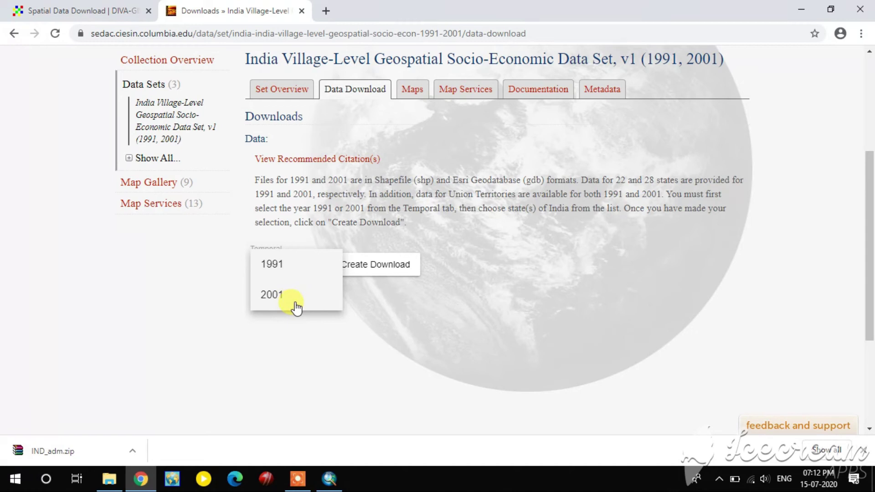
click(358, 292)
click(302, 270)
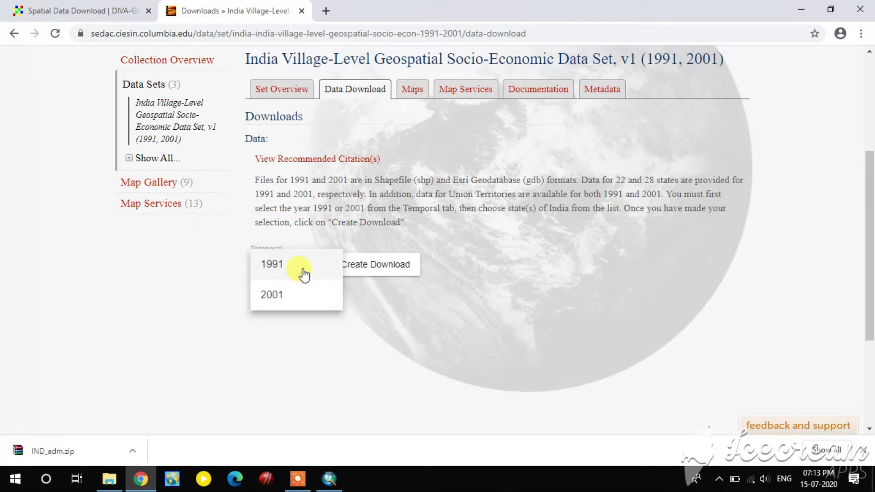
click(272, 296)
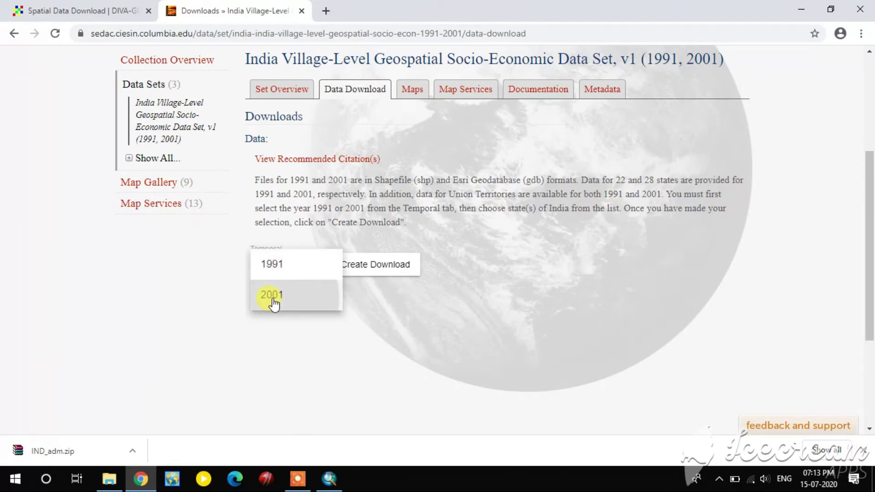
scroll(369, 315, down, 4)
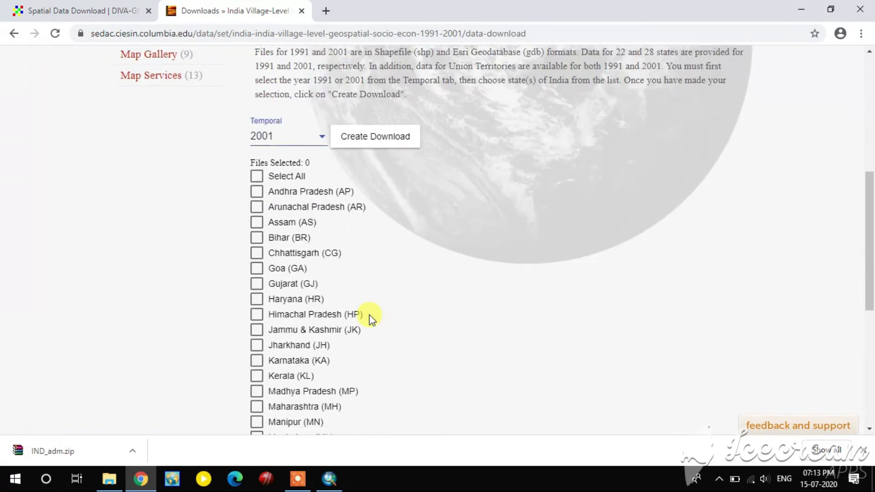
scroll(369, 315, down, 2)
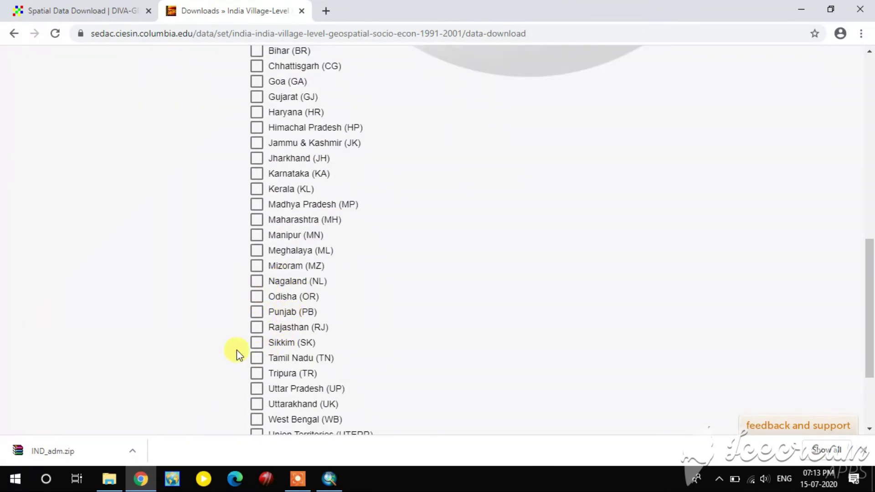
Step: Generate the download link and download the Kerala (KL) village-level census zip (4.4 MB)
click(258, 189)
scroll(335, 216, up, 3)
scroll(338, 219, up, 1)
click(384, 145)
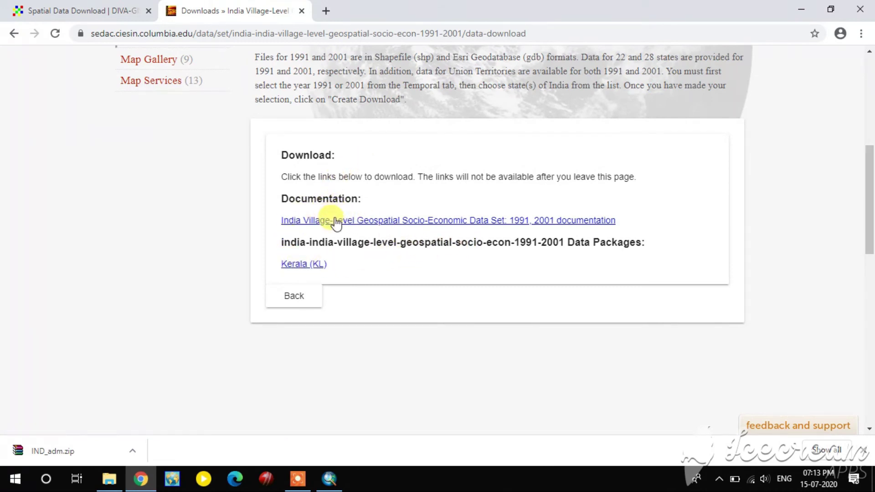
click(308, 270)
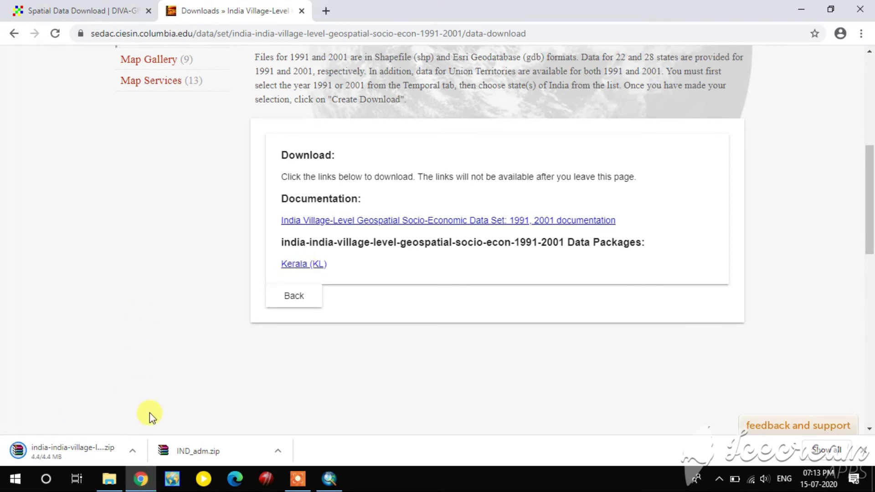
Step: Move the downloaded Kerala village zip into the E:\Analysis folder
click(132, 451)
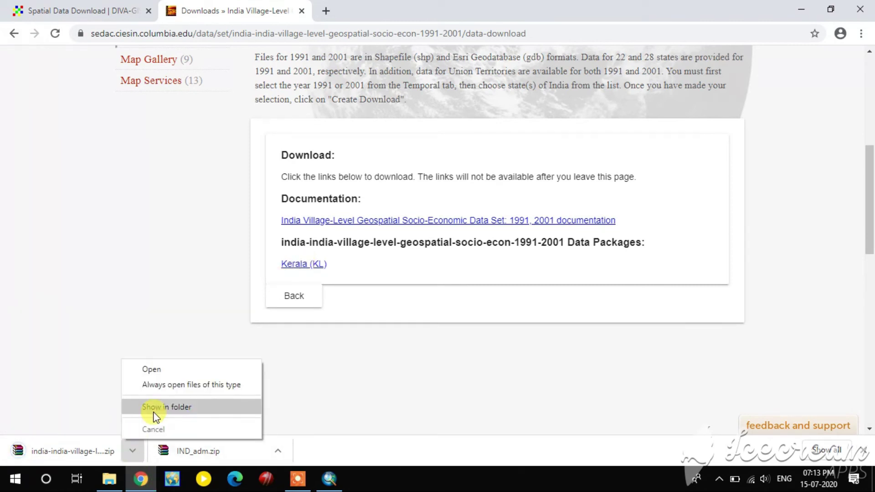
click(152, 407)
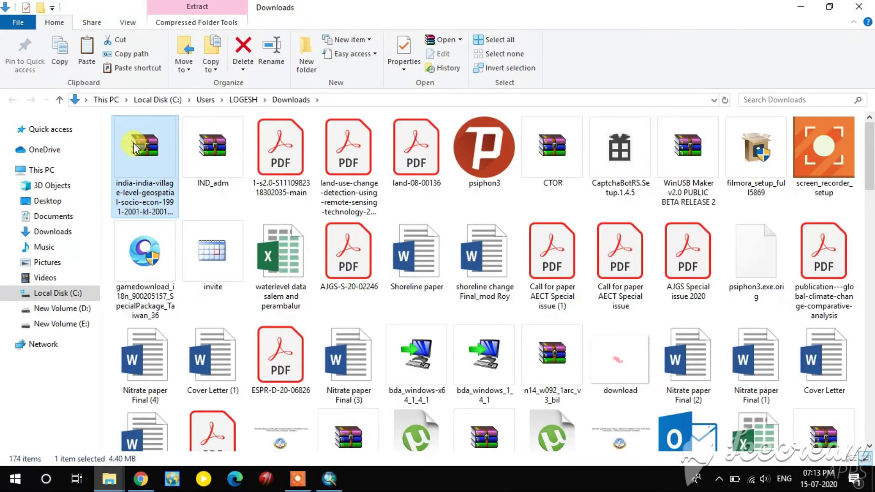
right_click(135, 145)
click(173, 306)
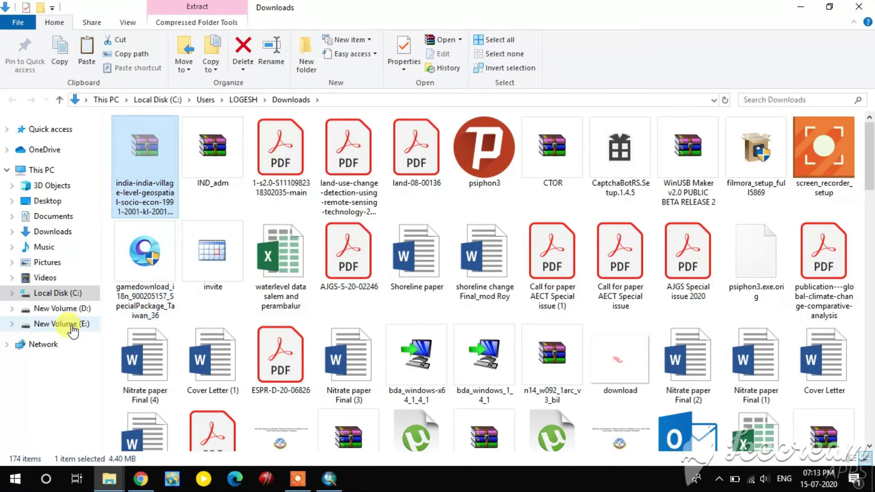
click(73, 325)
double_click(157, 157)
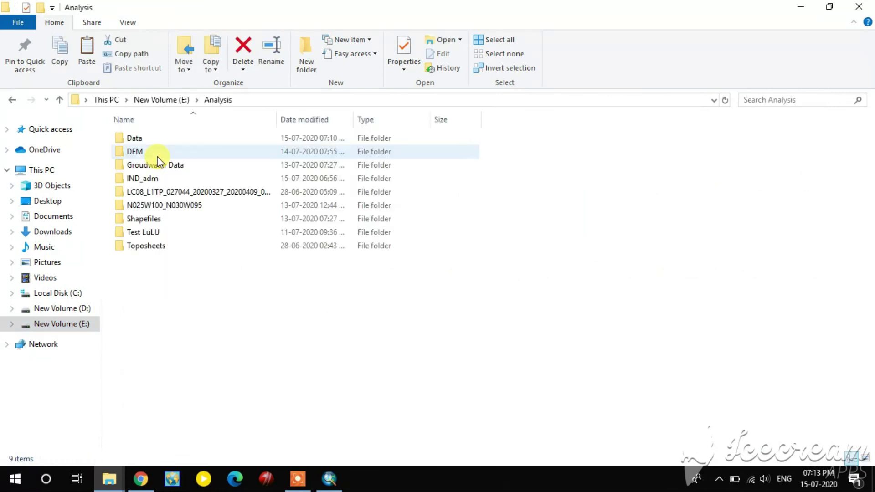
right_click(303, 309)
click(339, 220)
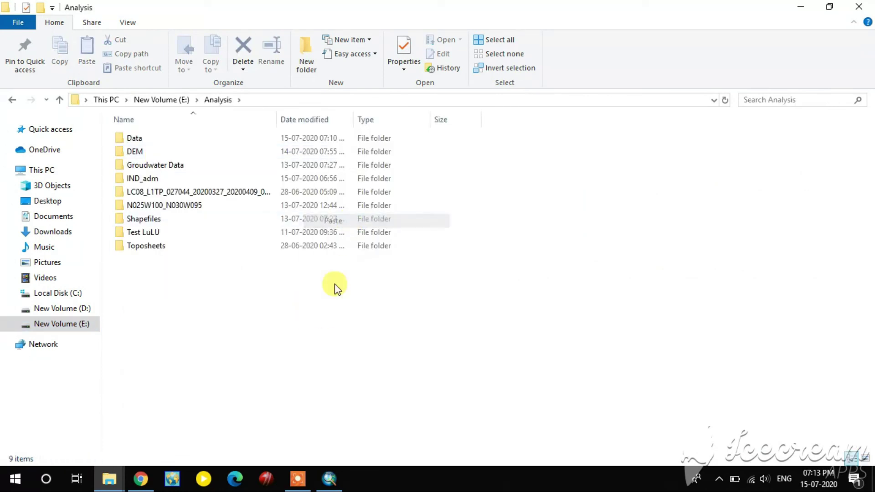
Step: Extract the zip with WinRAR into its own folder and open it
right_click(224, 260)
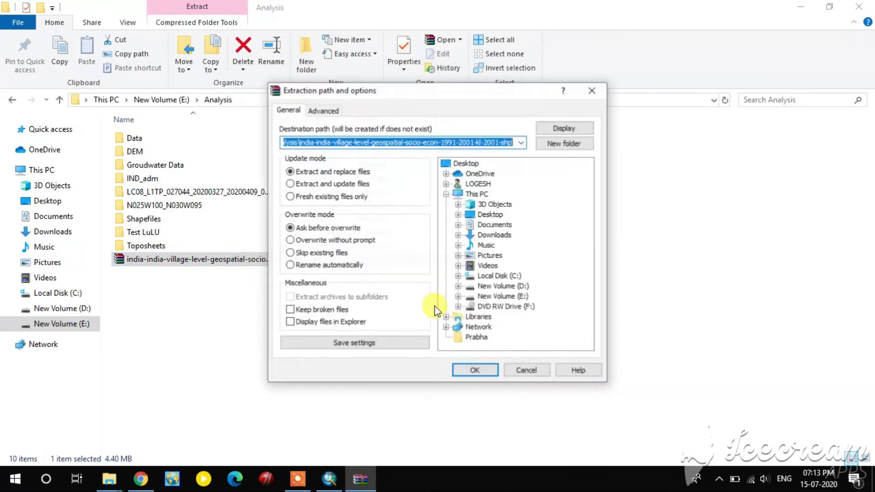
click(473, 373)
click(474, 371)
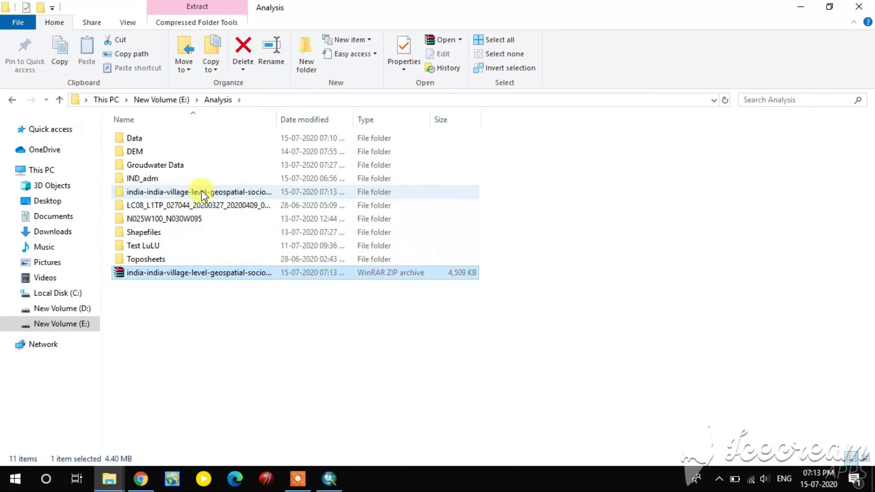
double_click(201, 195)
Step: Add india-village-census-2001-KL.shp from the extracted Analysis subfolder to the ArcMap map
click(858, 6)
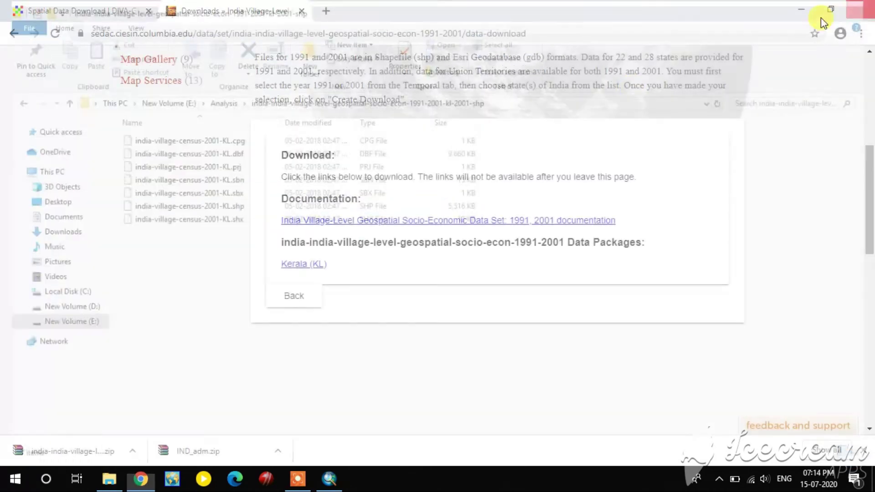
click(801, 9)
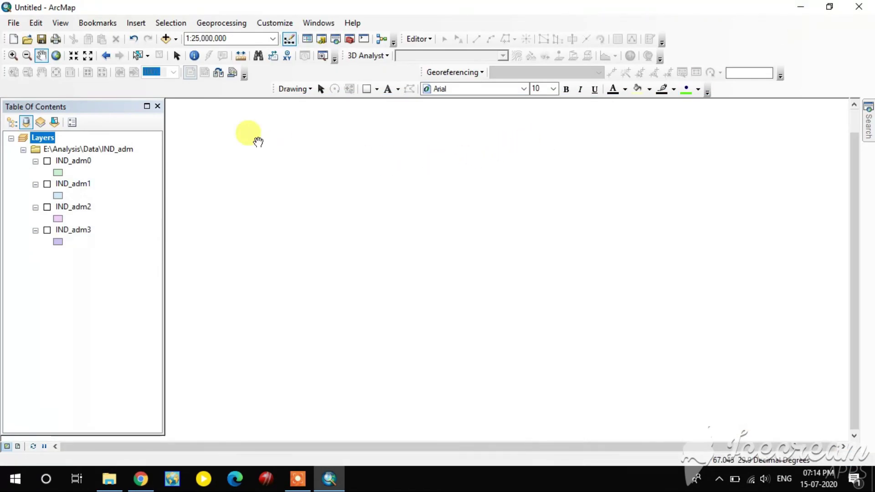
click(166, 38)
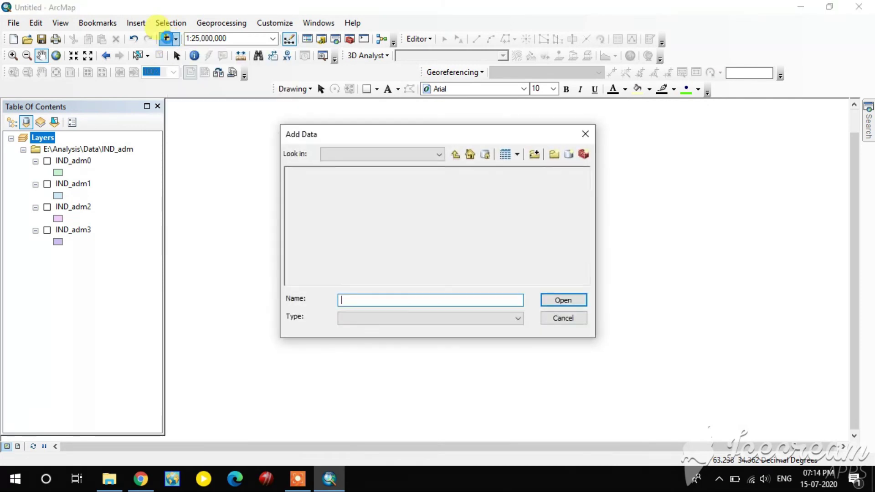
click(454, 155)
click(455, 155)
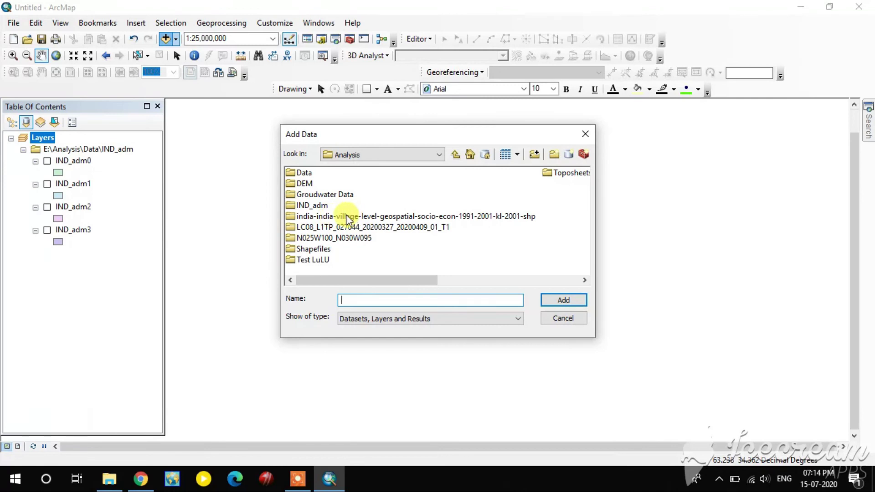
double_click(358, 216)
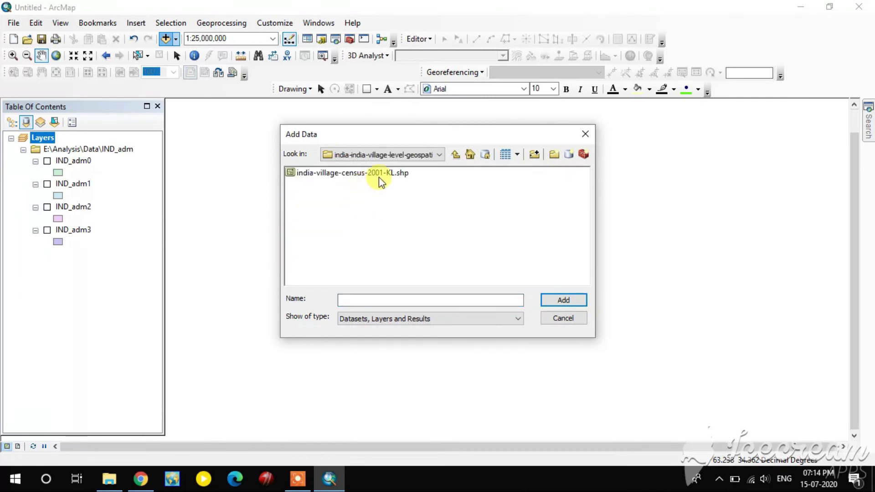
click(365, 173)
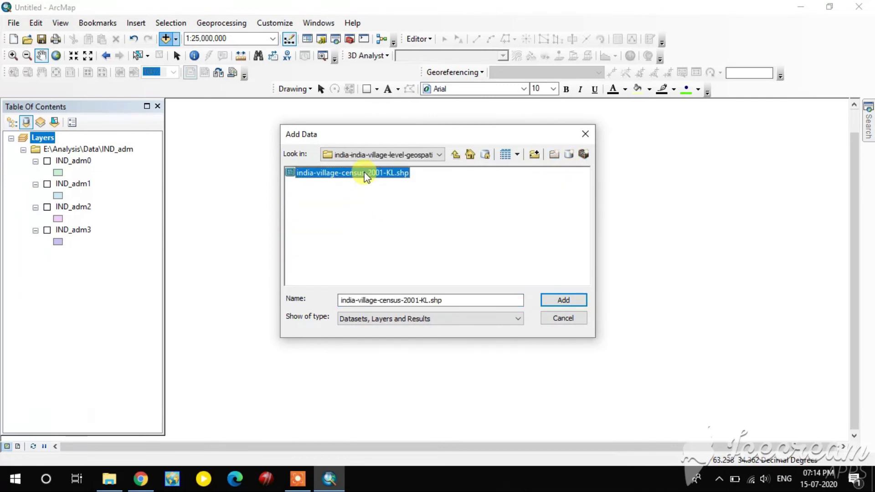
click(557, 301)
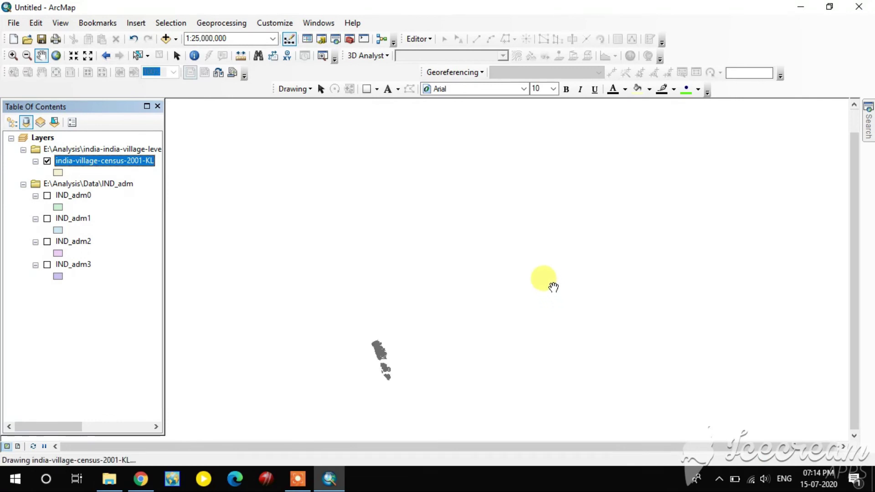
Step: Pan and zoom the map to bring Kerala's village polygons into view
drag(376, 358, 449, 219)
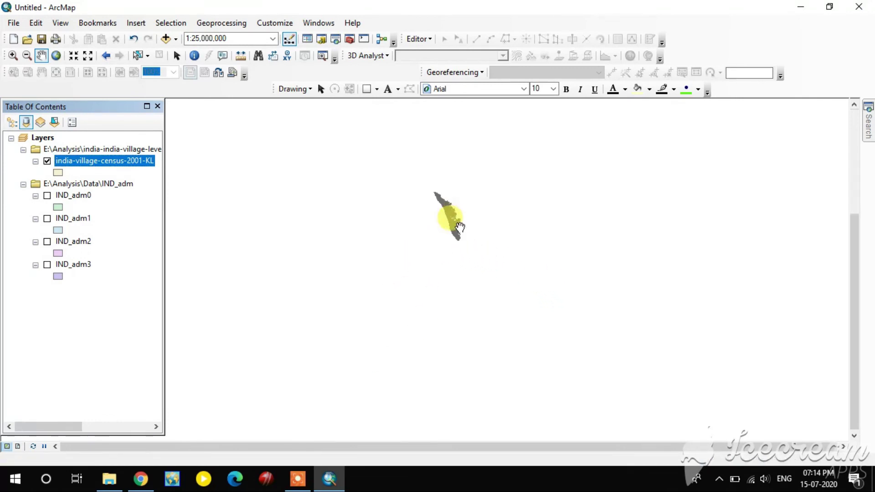
scroll(454, 213, down, 5)
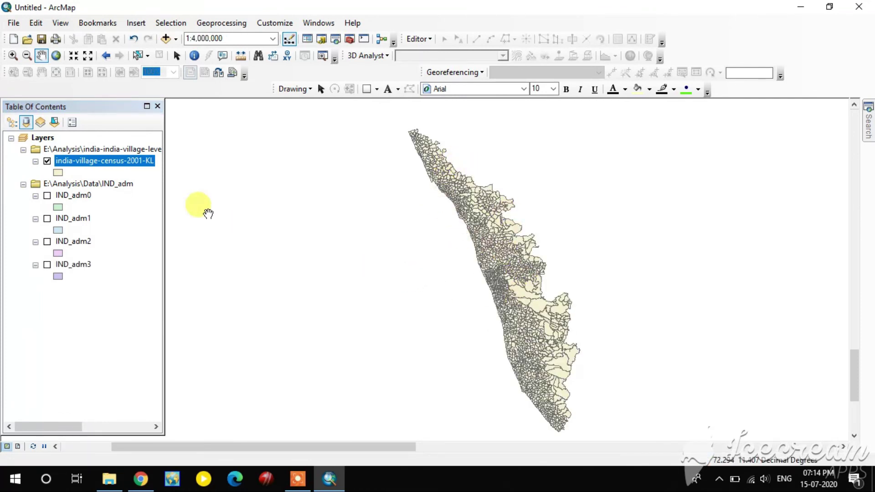
click(18, 56)
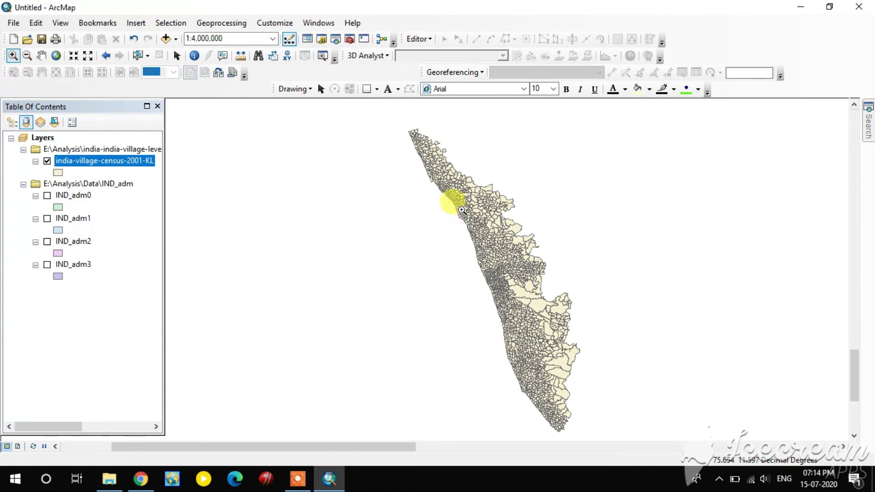
drag(460, 212, 529, 340)
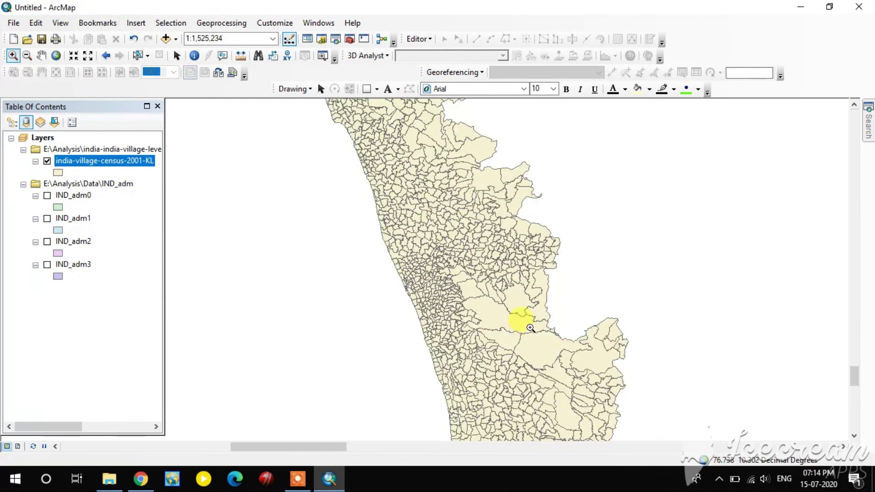
scroll(437, 243, down, 1)
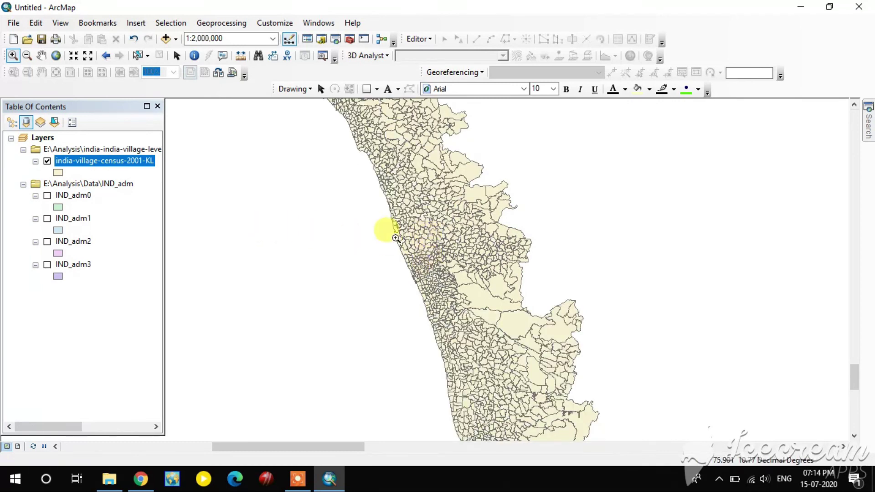
right_click(75, 160)
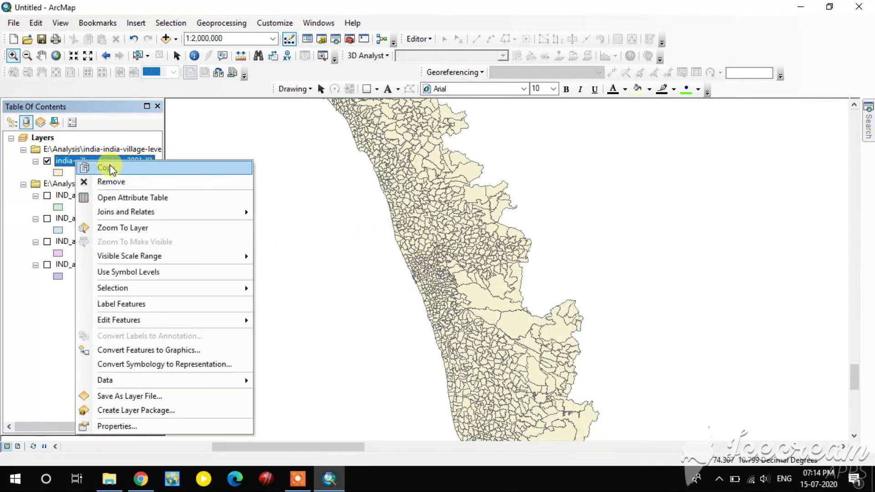
click(166, 201)
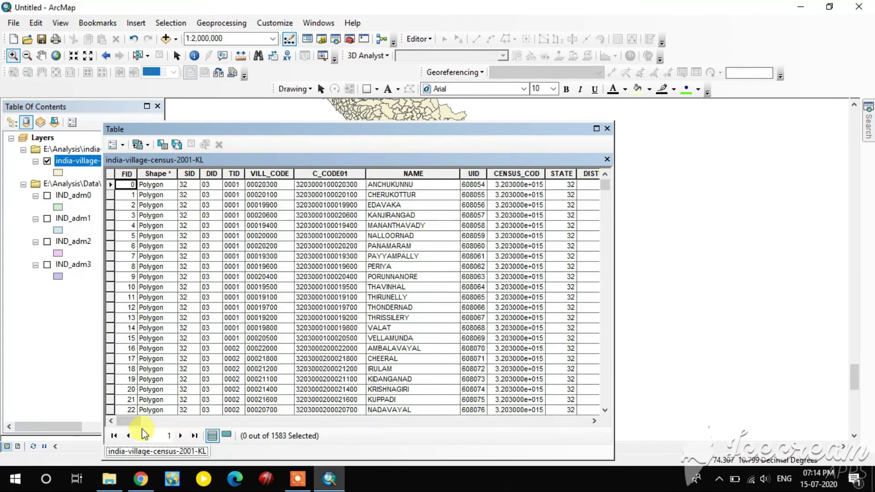
drag(135, 424, 160, 423)
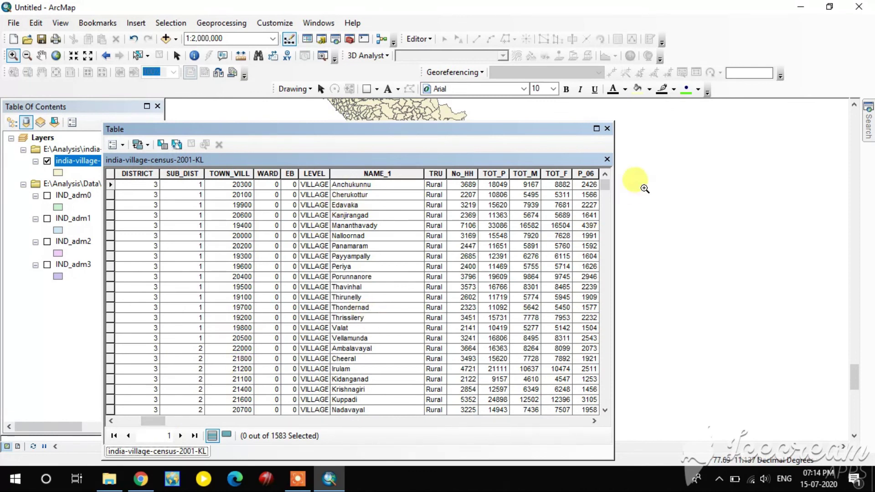
mouse_move(605, 184)
mouse_down()
mouse_move(595, 387)
mouse_move(607, 327)
mouse_move(610, 186)
mouse_up()
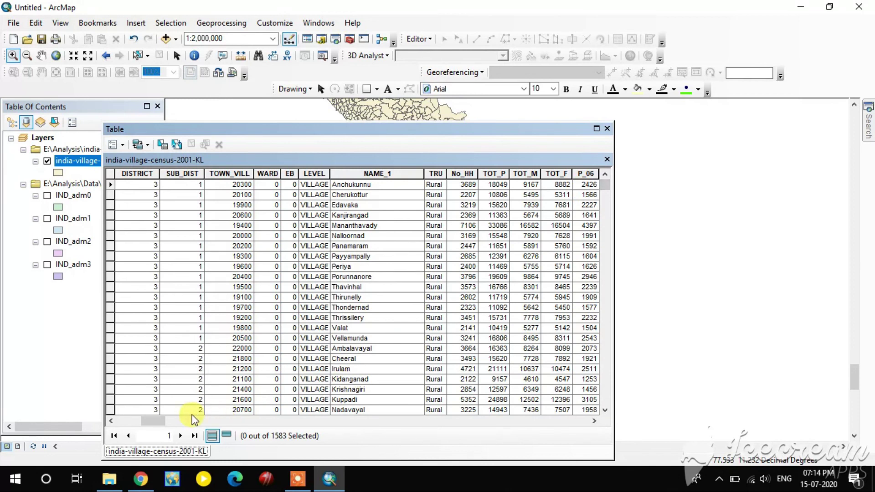
drag(155, 418, 132, 419)
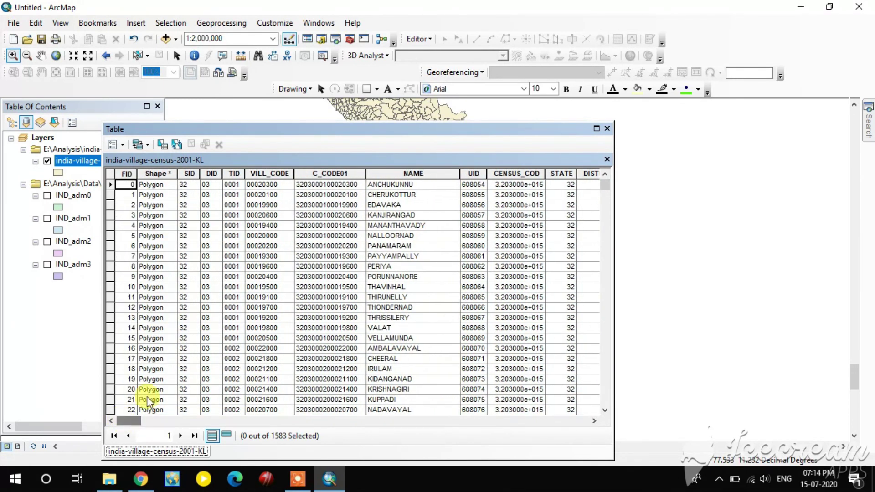
click(608, 129)
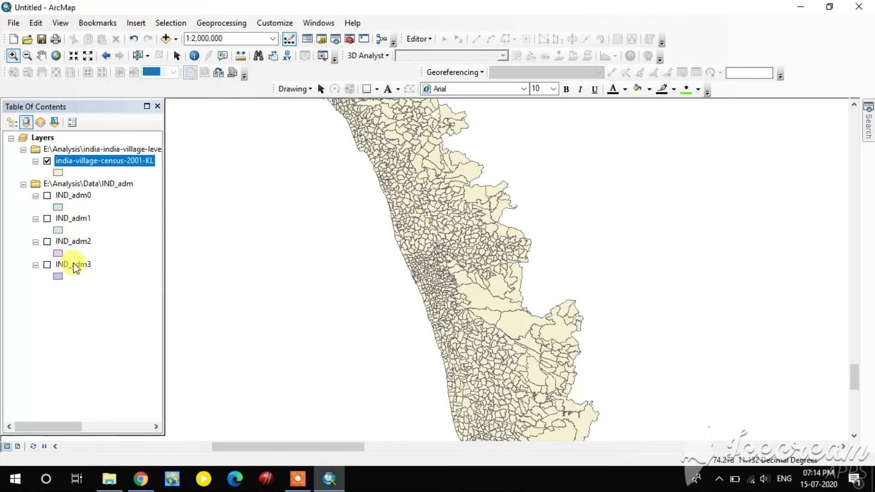
click(75, 241)
right_click(72, 239)
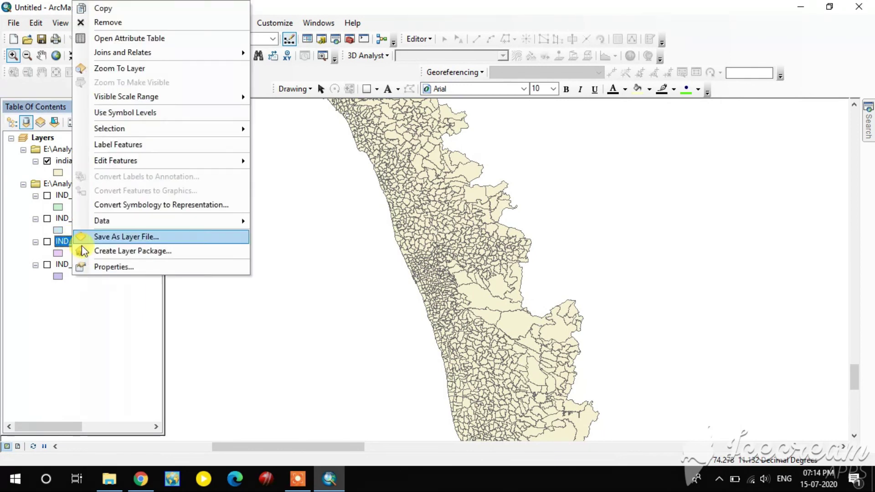
click(152, 37)
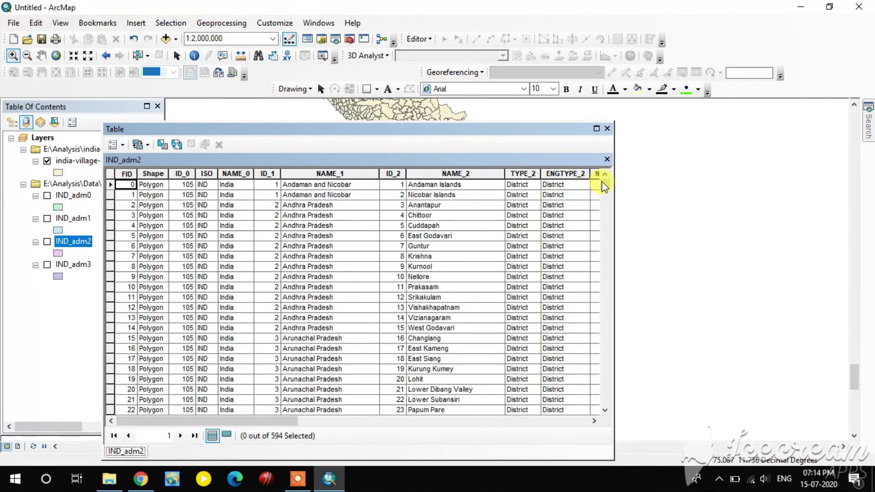
drag(603, 184, 602, 162)
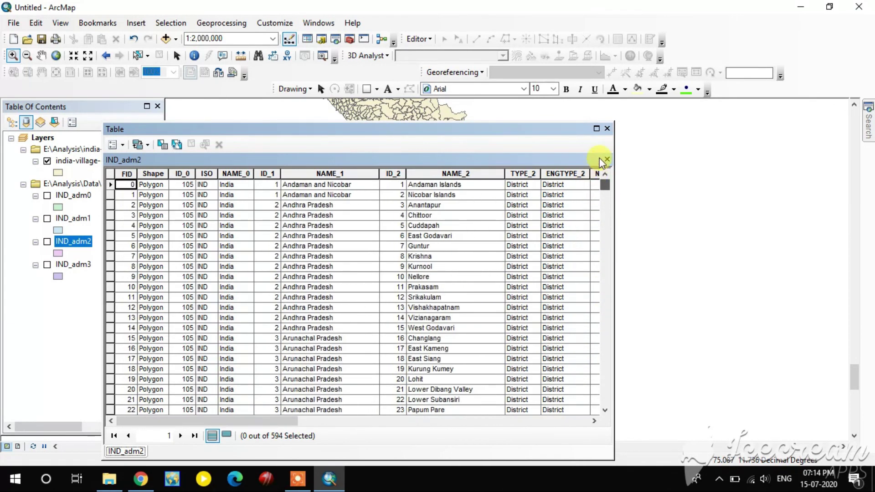
click(608, 129)
scroll(538, 230, down, 1)
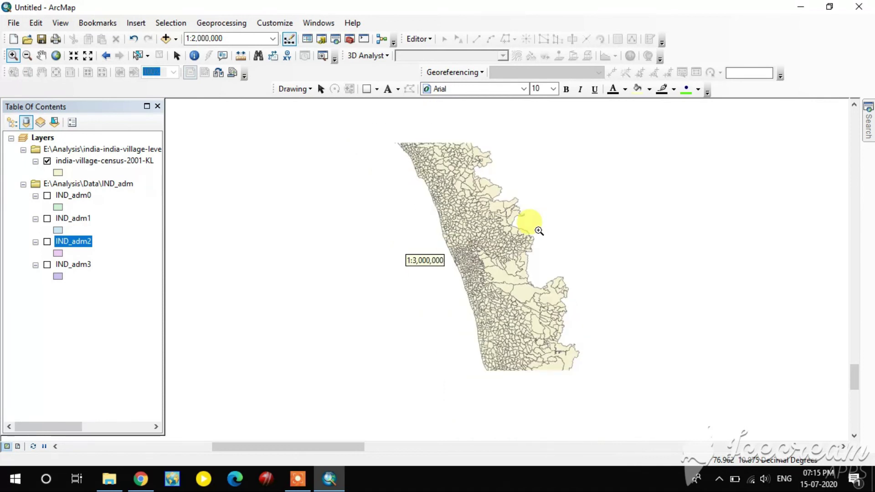